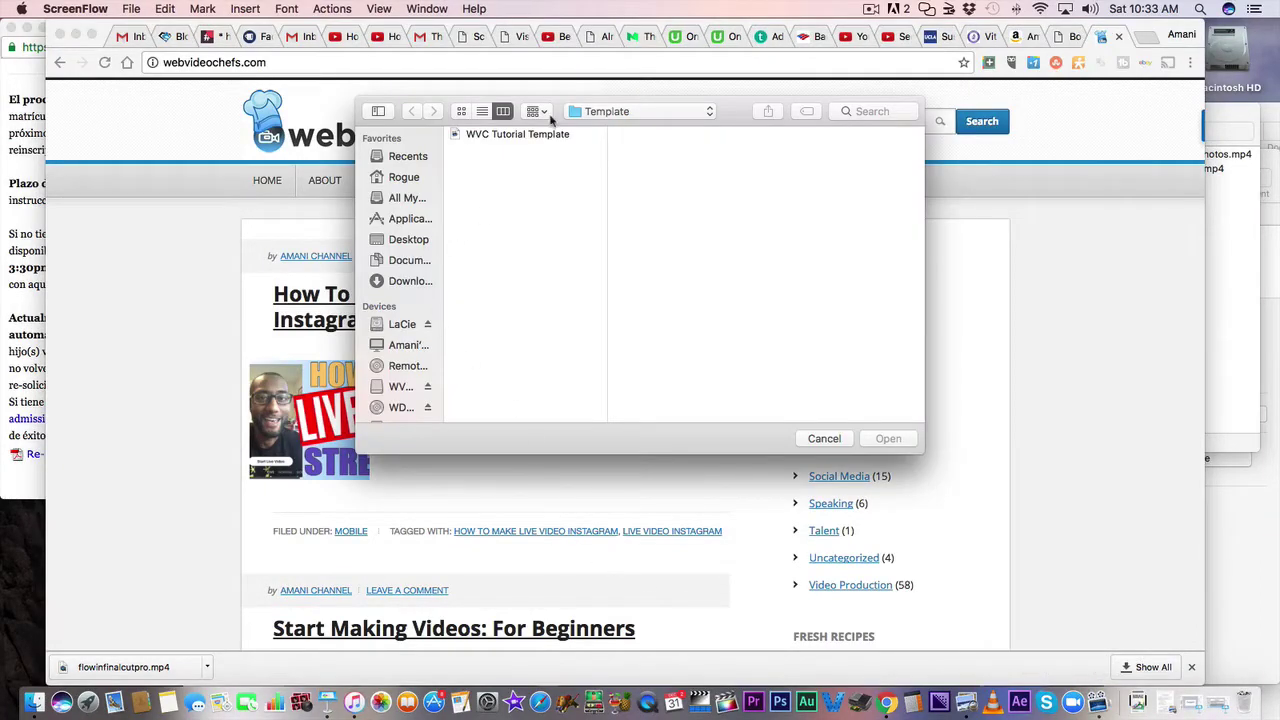
Open the WVC Tutorial Template project from the Template folder.
left_click(519, 134)
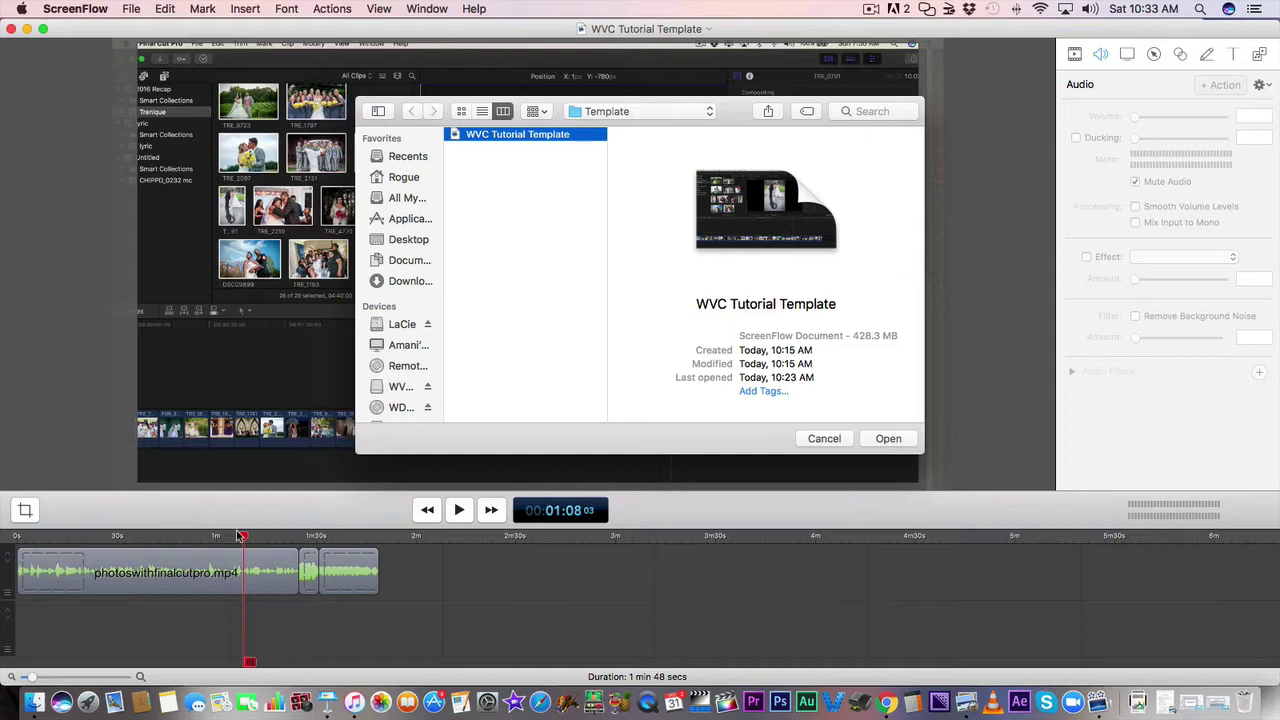
left_click_drag(240, 536, 258, 570)
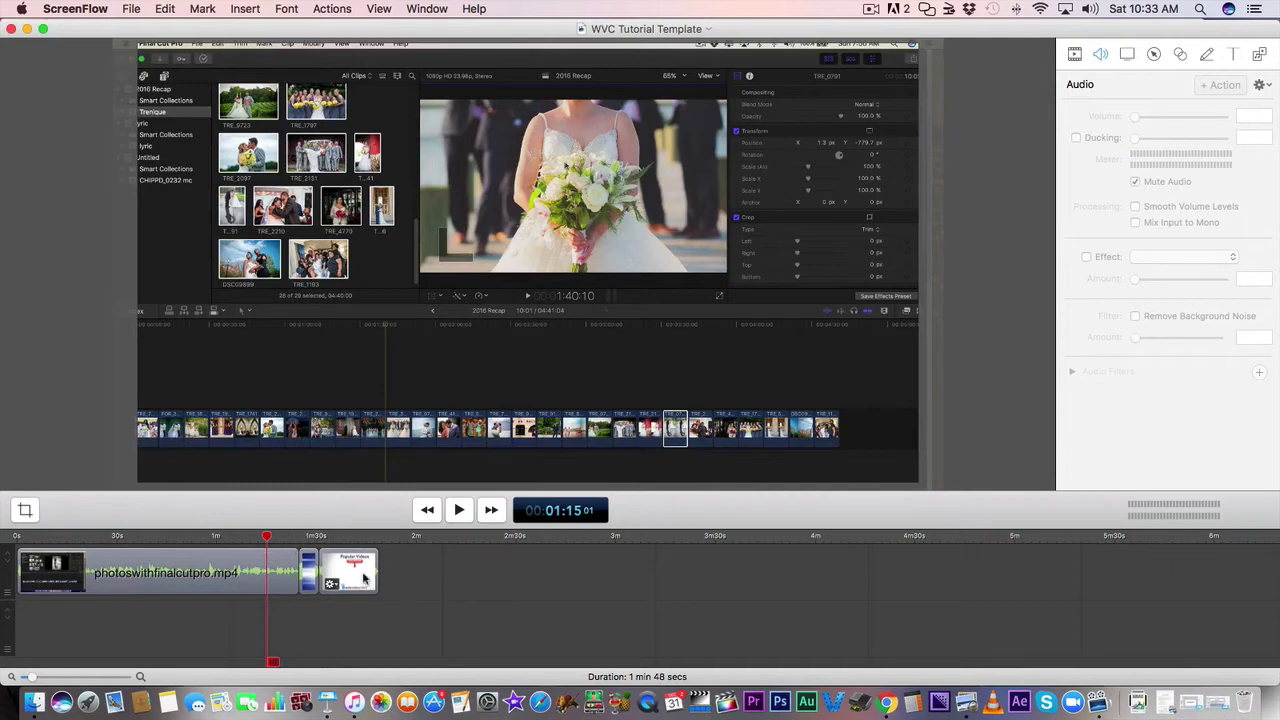
left_click_drag(266, 538, 309, 538)
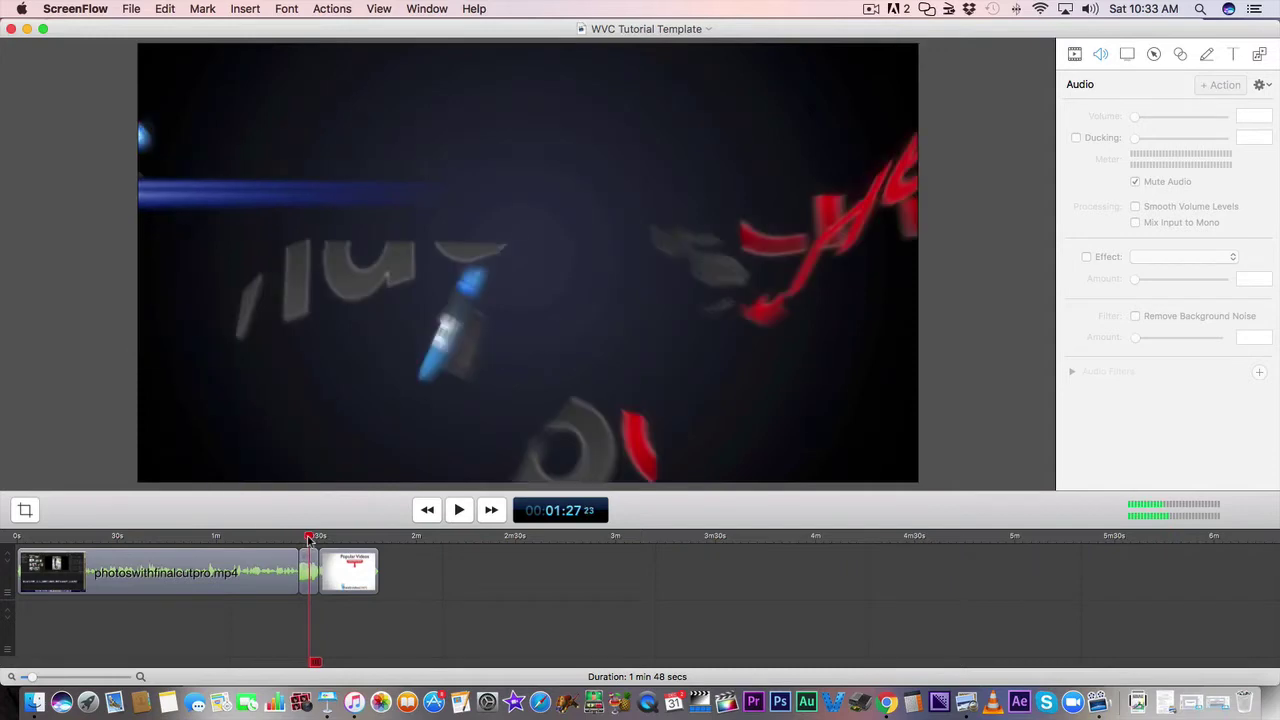
left_click_drag(309, 539, 329, 539)
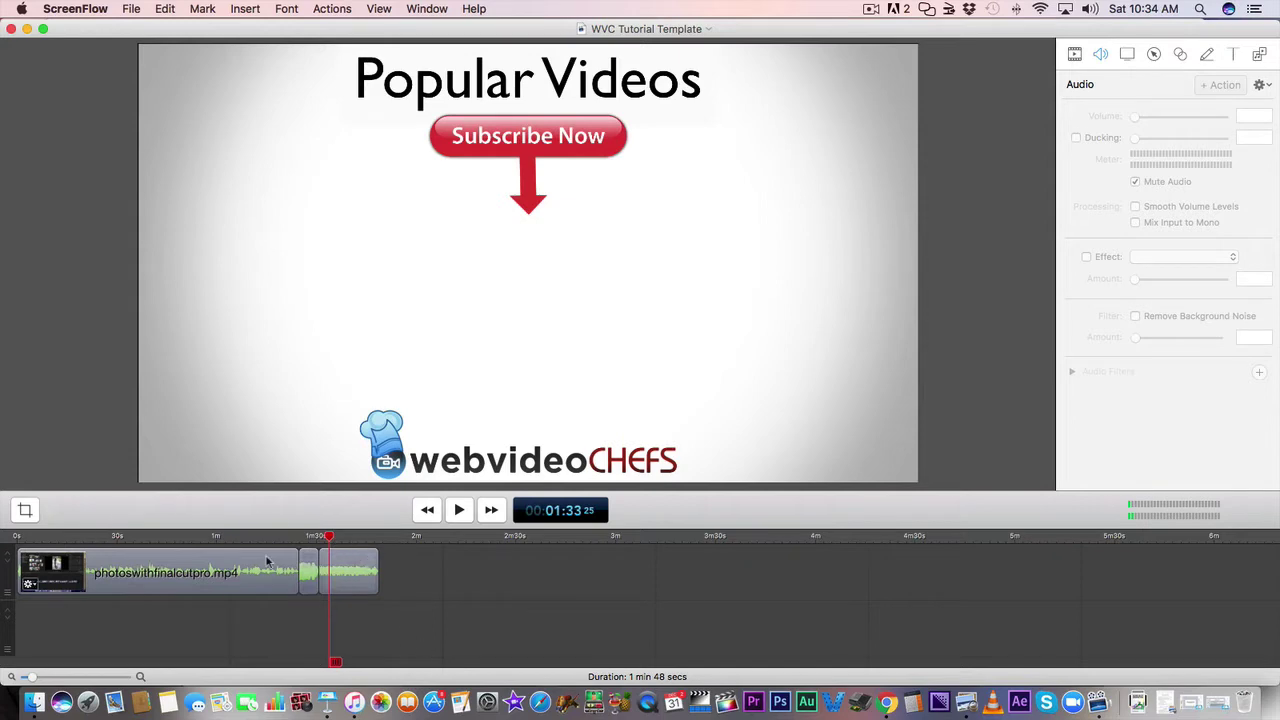
Delete the old photoswithfinalcutpro.mp4 clip from the timeline.
left_click(139, 575)
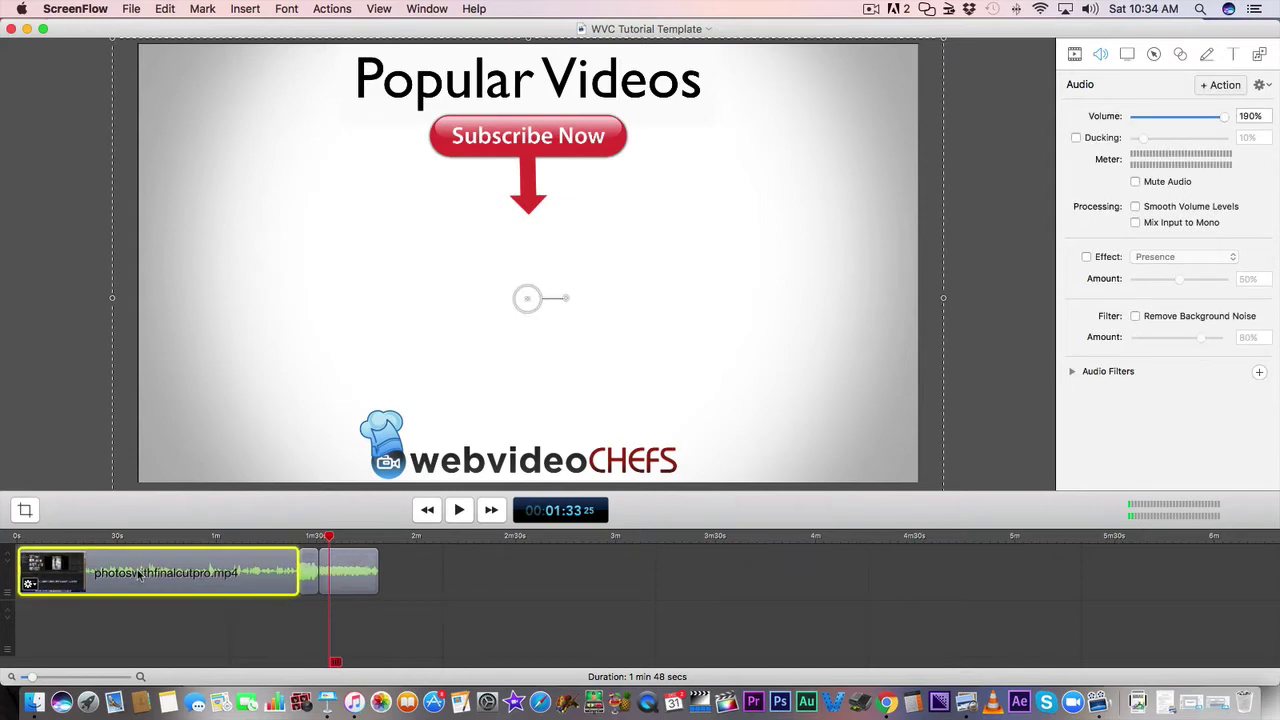
key("Delete")
left_click(122, 9)
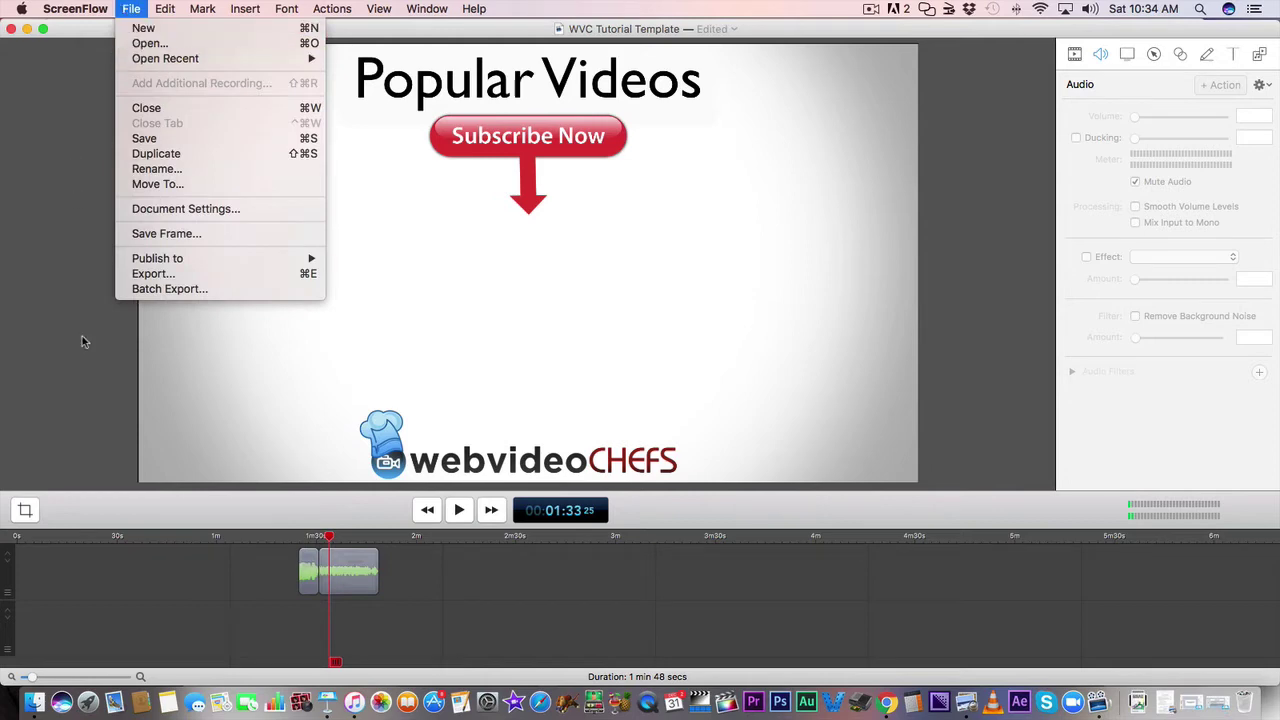
left_click(109, 621)
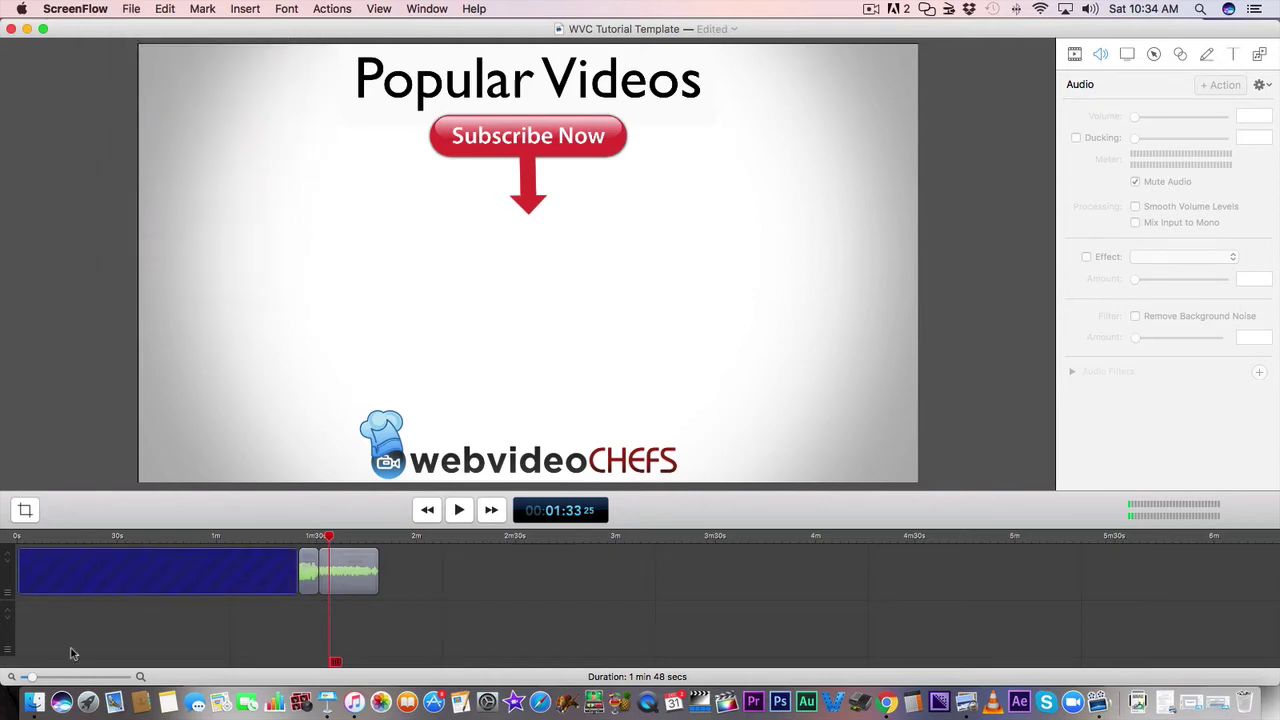
Drag flowinfinalcutpro.mp4 from Finder's chip_QuickTip folder to the start of the lower track.
left_click(33, 702)
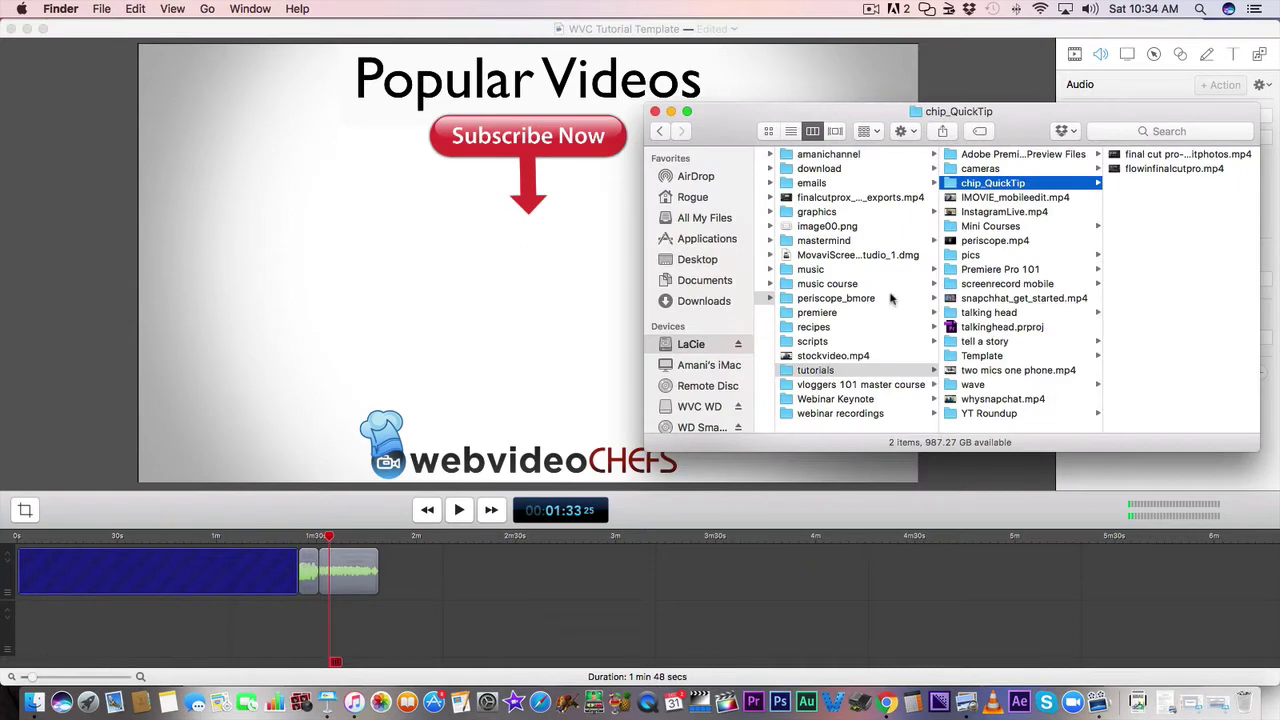
scroll(940, 285, "left", 2)
scroll(953, 280, "left", 1)
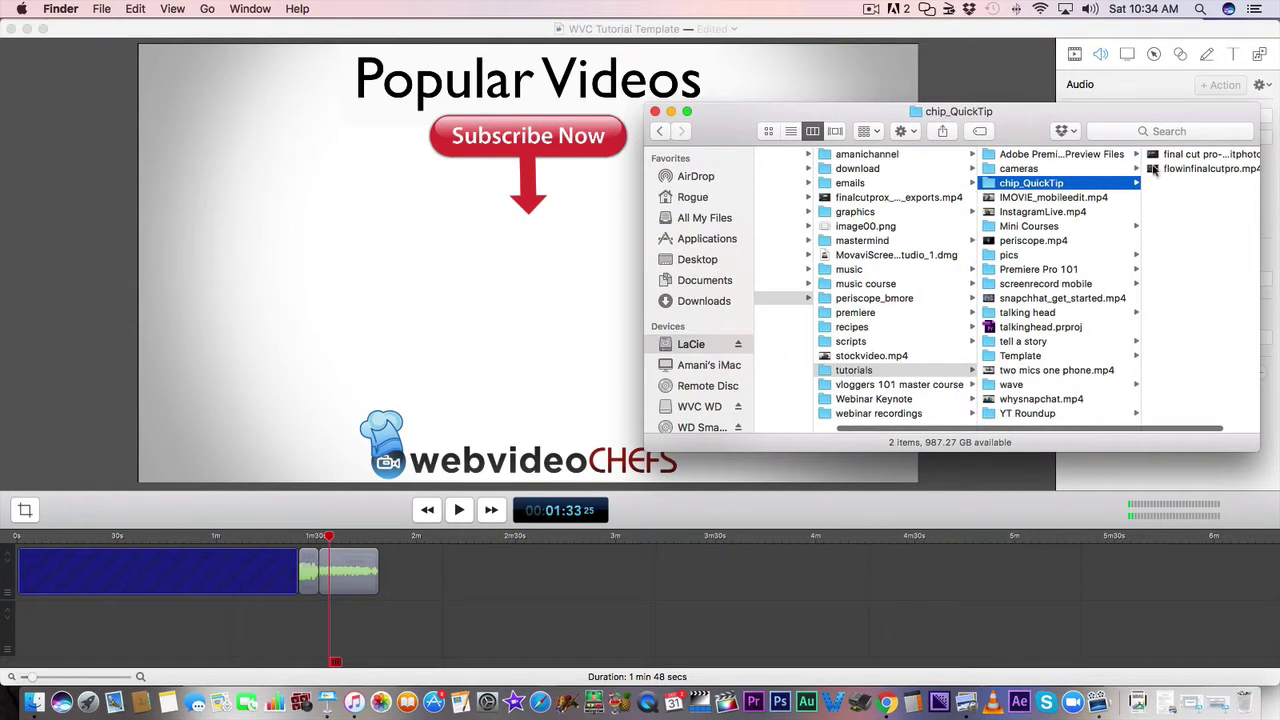
left_click_drag(1150, 171, 563, 571)
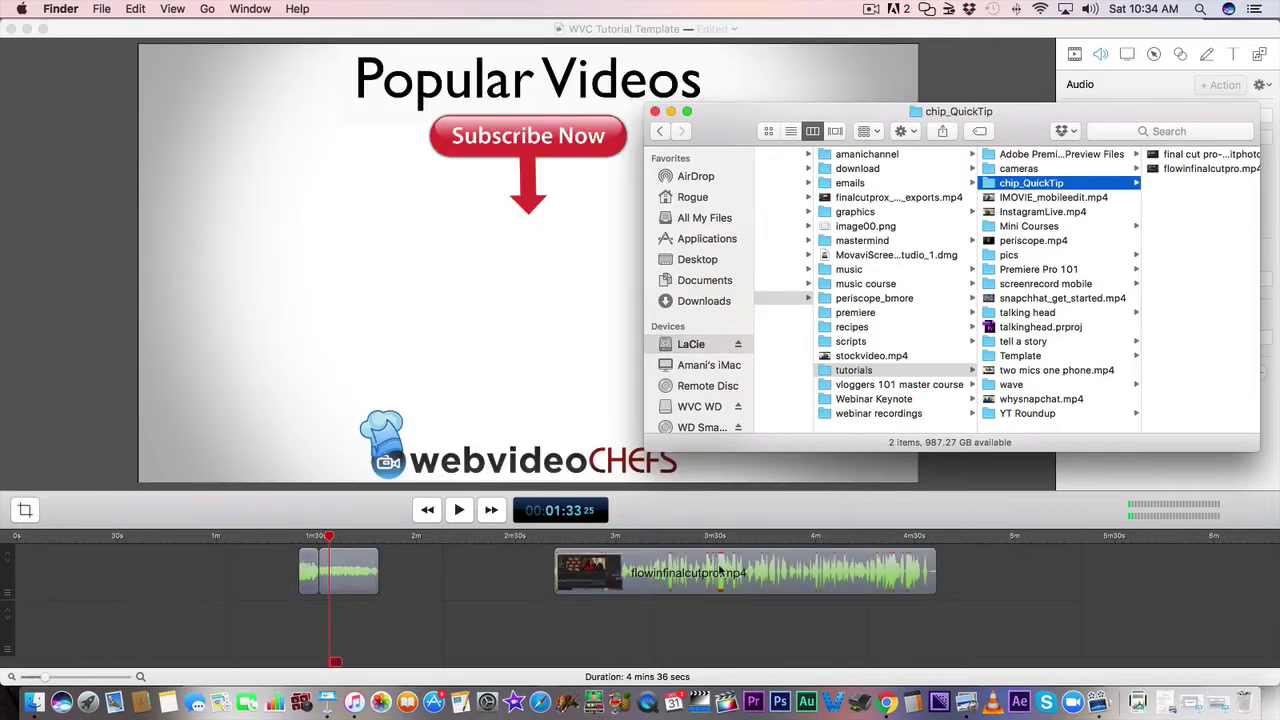
left_click_drag(720, 570, 108, 628)
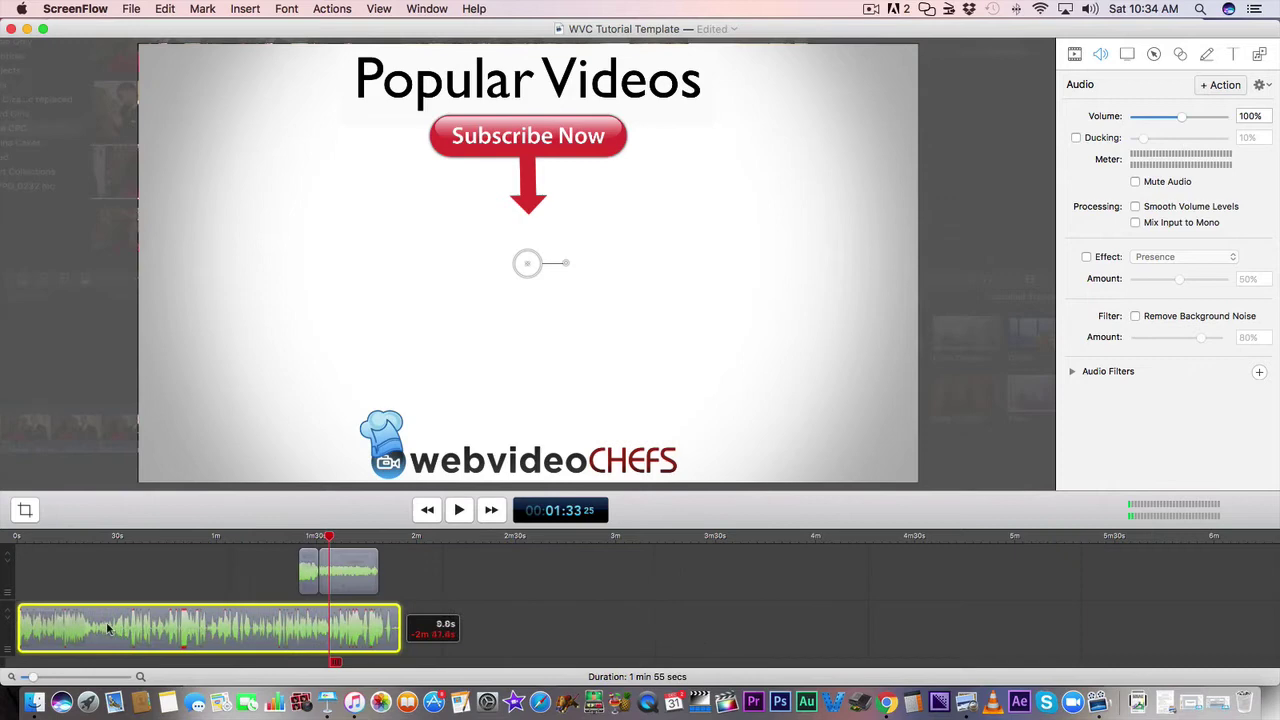
Move the bumper and end page so they follow directly after the new tutorial clip.
left_click_drag(489, 580, 255, 545)
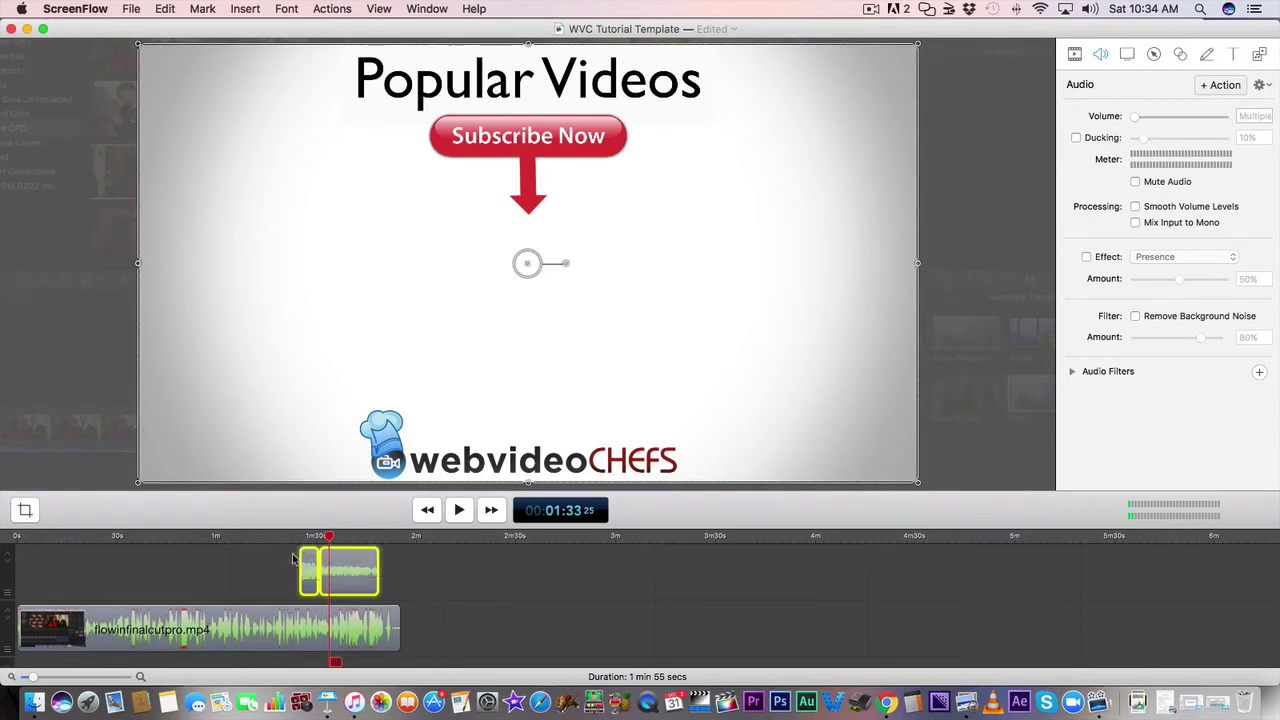
left_click_drag(352, 566, 452, 621)
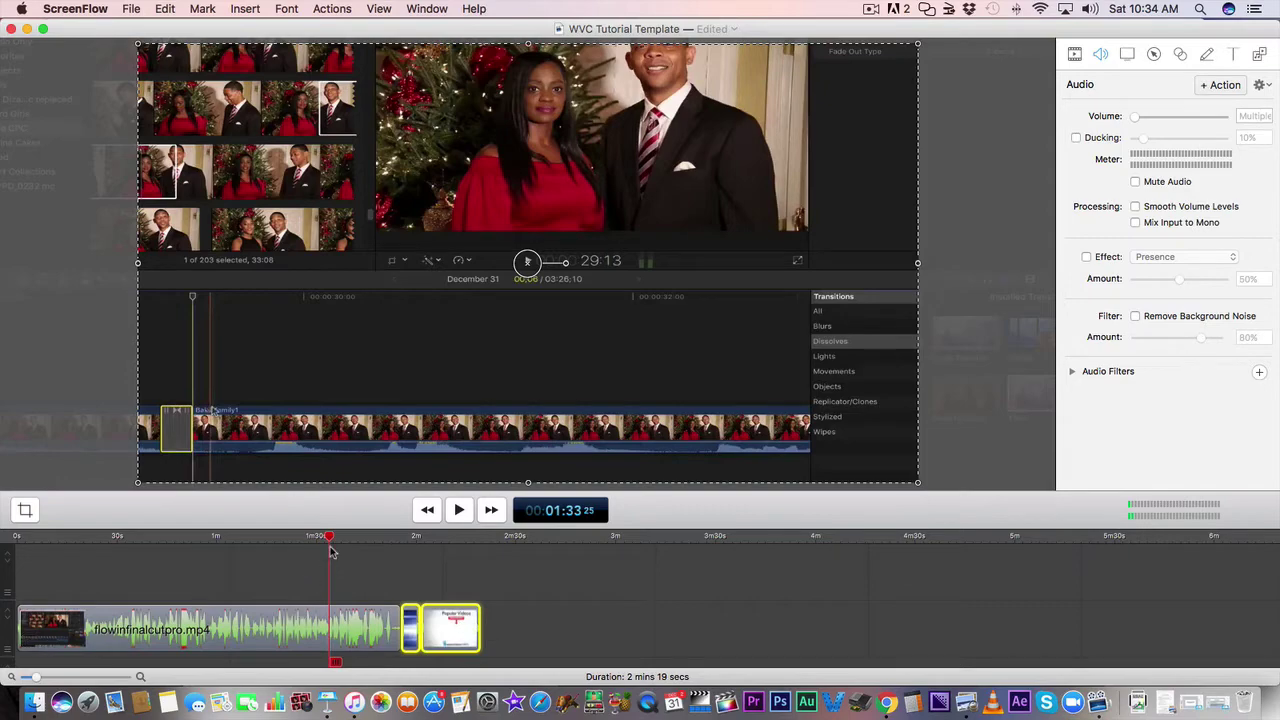
left_click(212, 545)
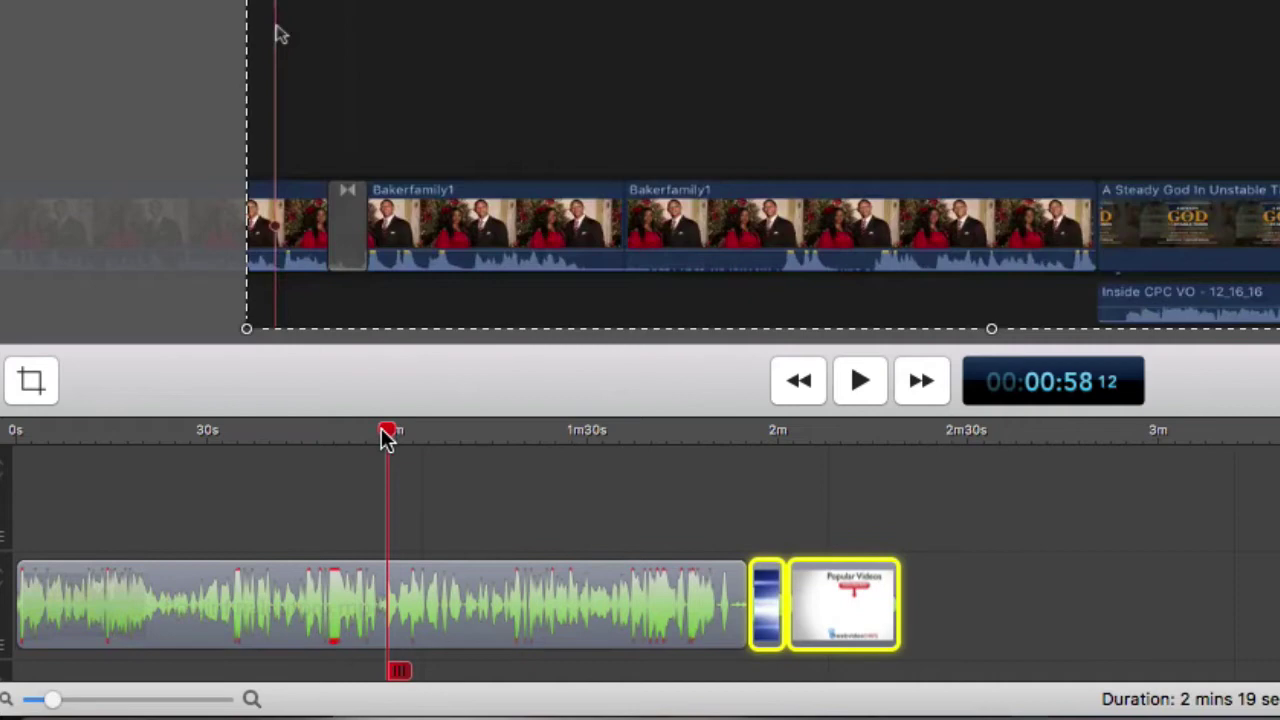
left_click_drag(386, 438, 303, 437)
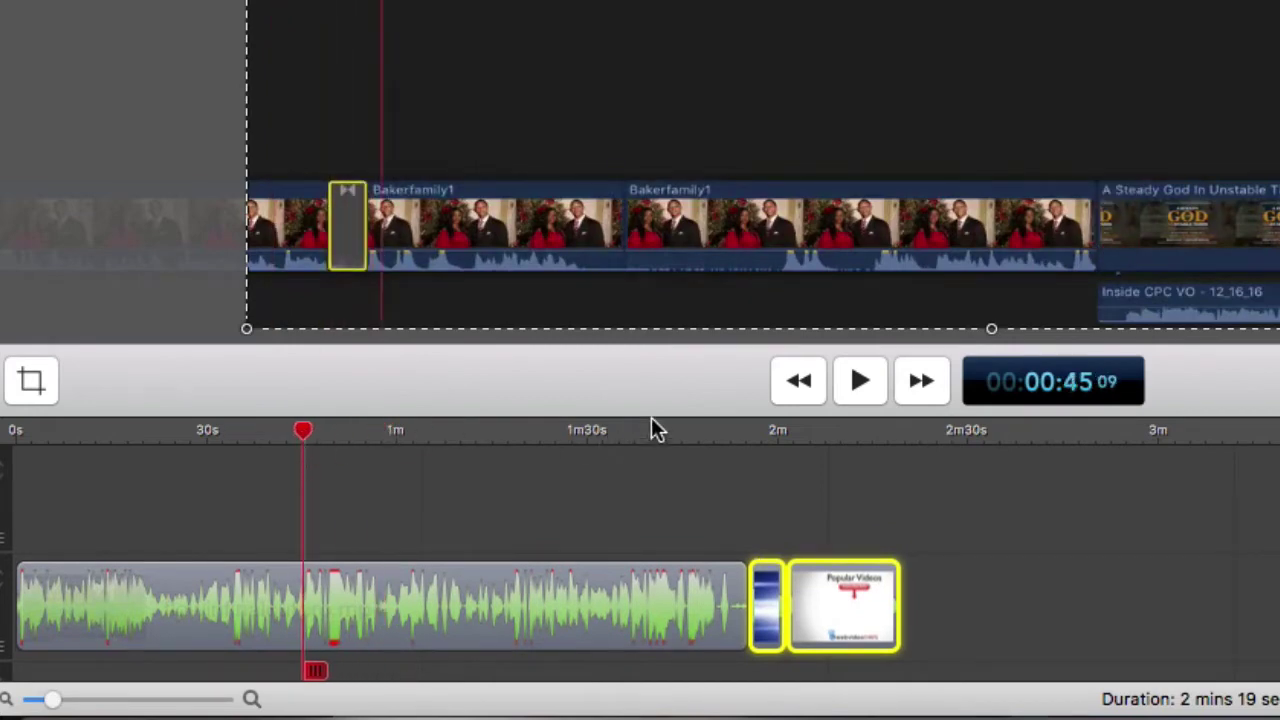
Play from 45 seconds, then lower the tutorial clip's audio volume to 81%.
left_click(858, 381)
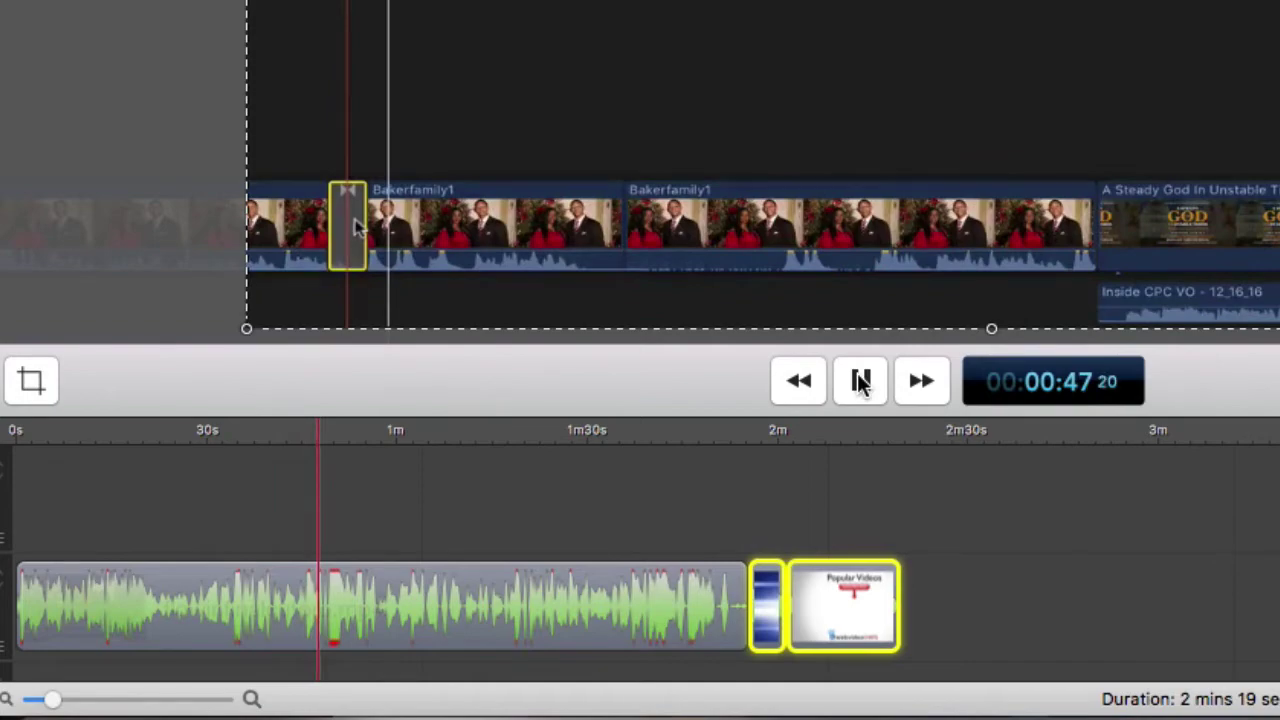
left_click(860, 383)
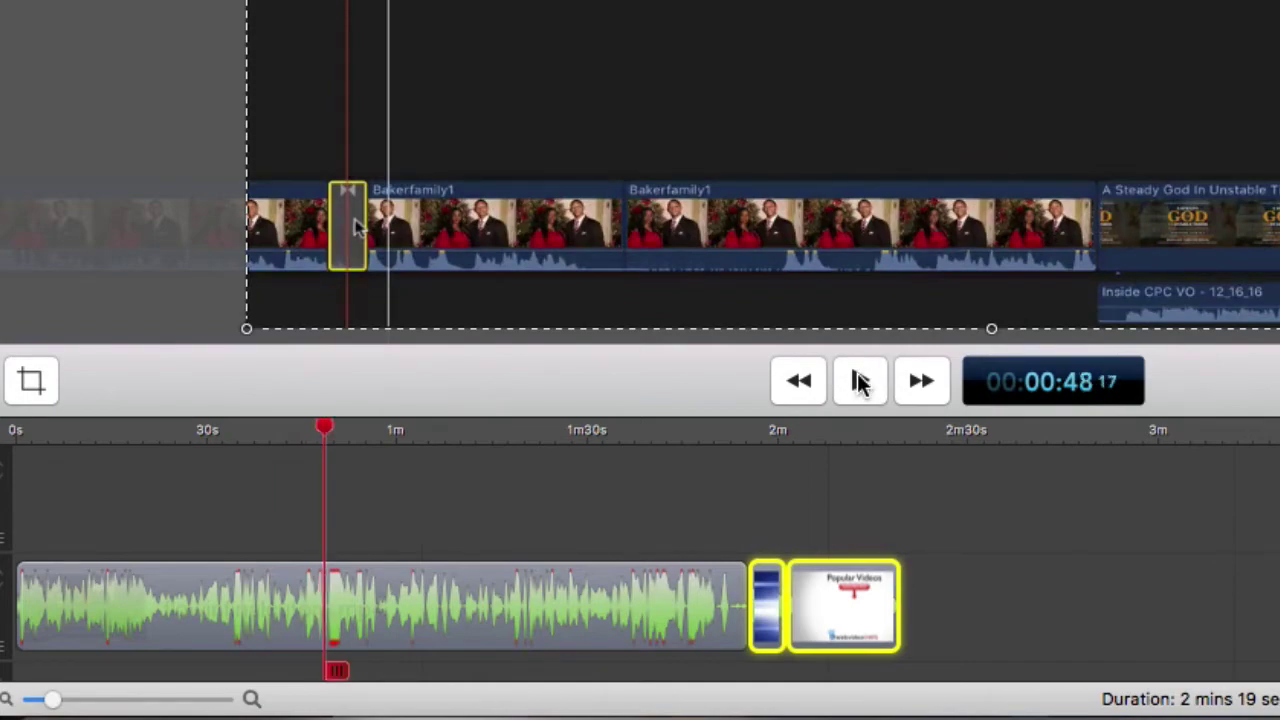
left_click(542, 601)
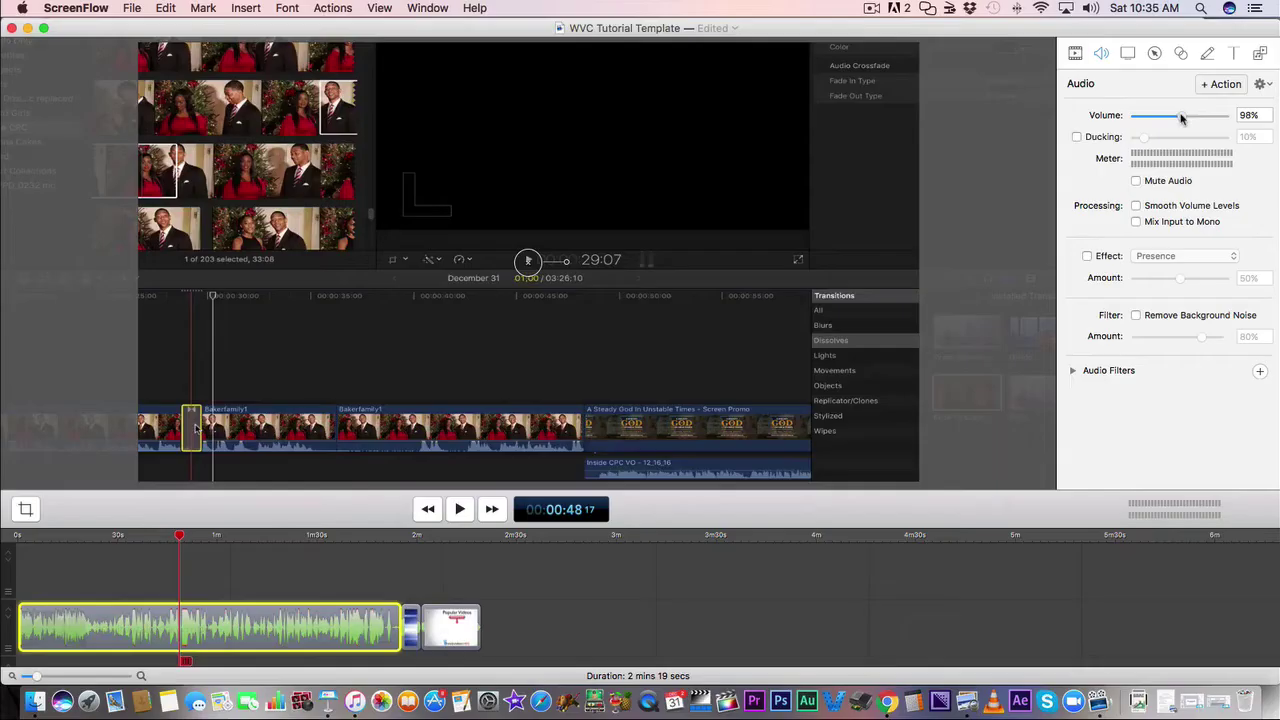
left_click_drag(1182, 118, 1174, 118)
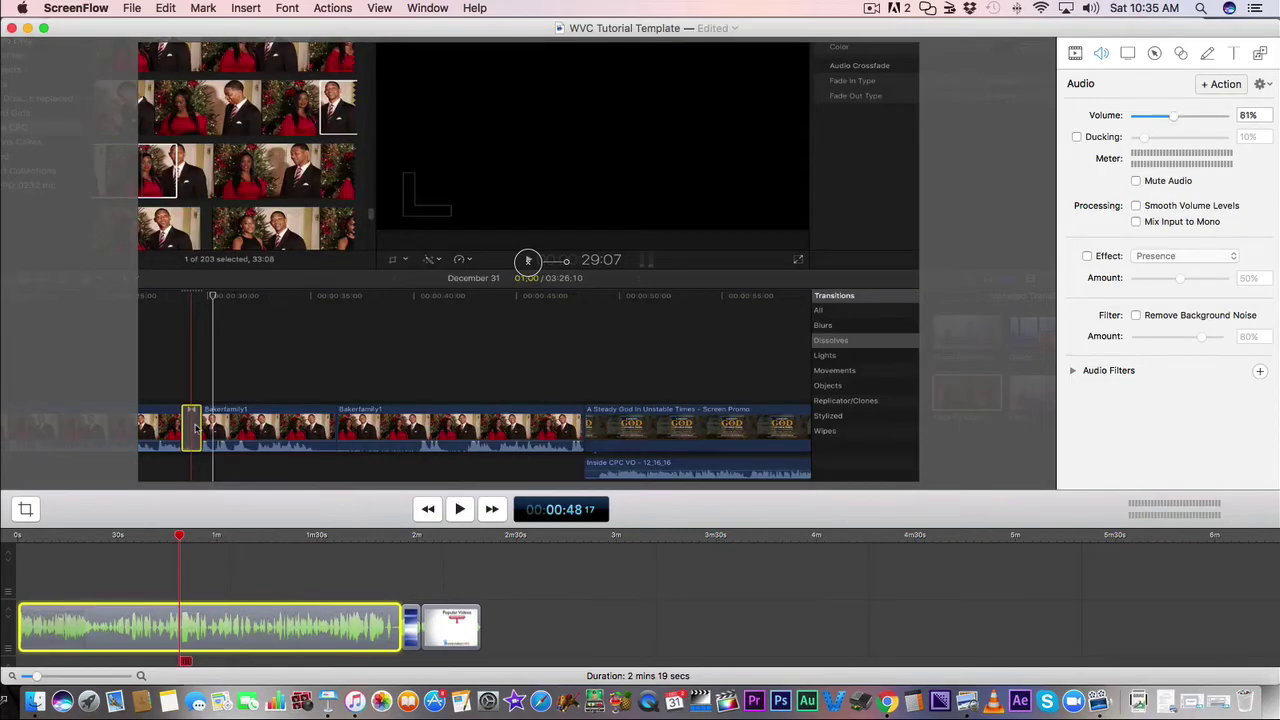
Preview the tutorial clip's ending and trim its end to 1:52.
left_click(401, 538)
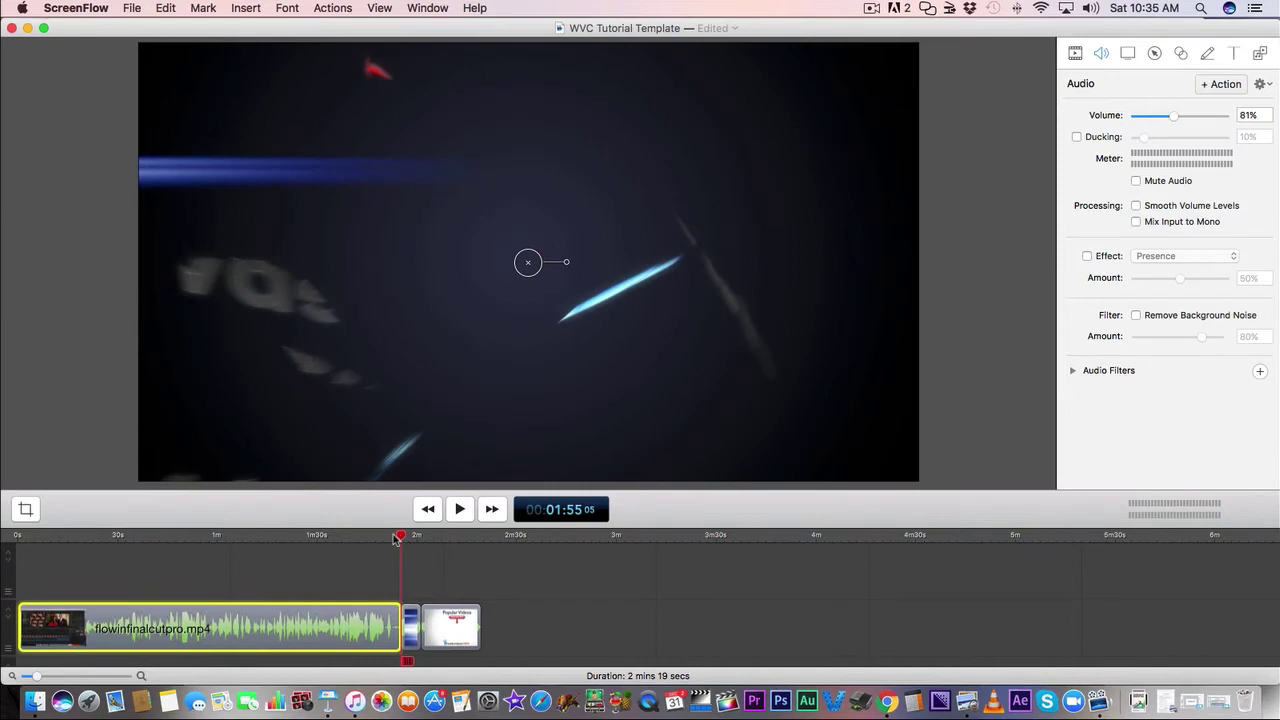
left_click(392, 538)
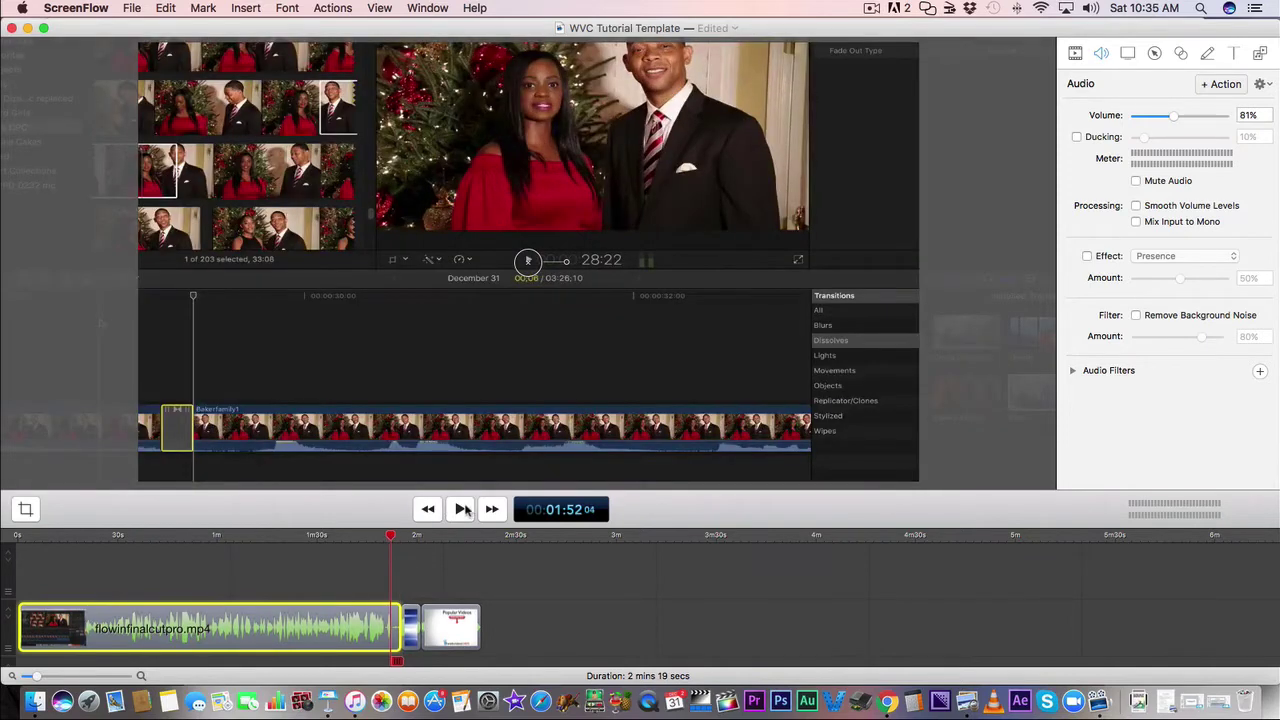
left_click(461, 509)
key("space")
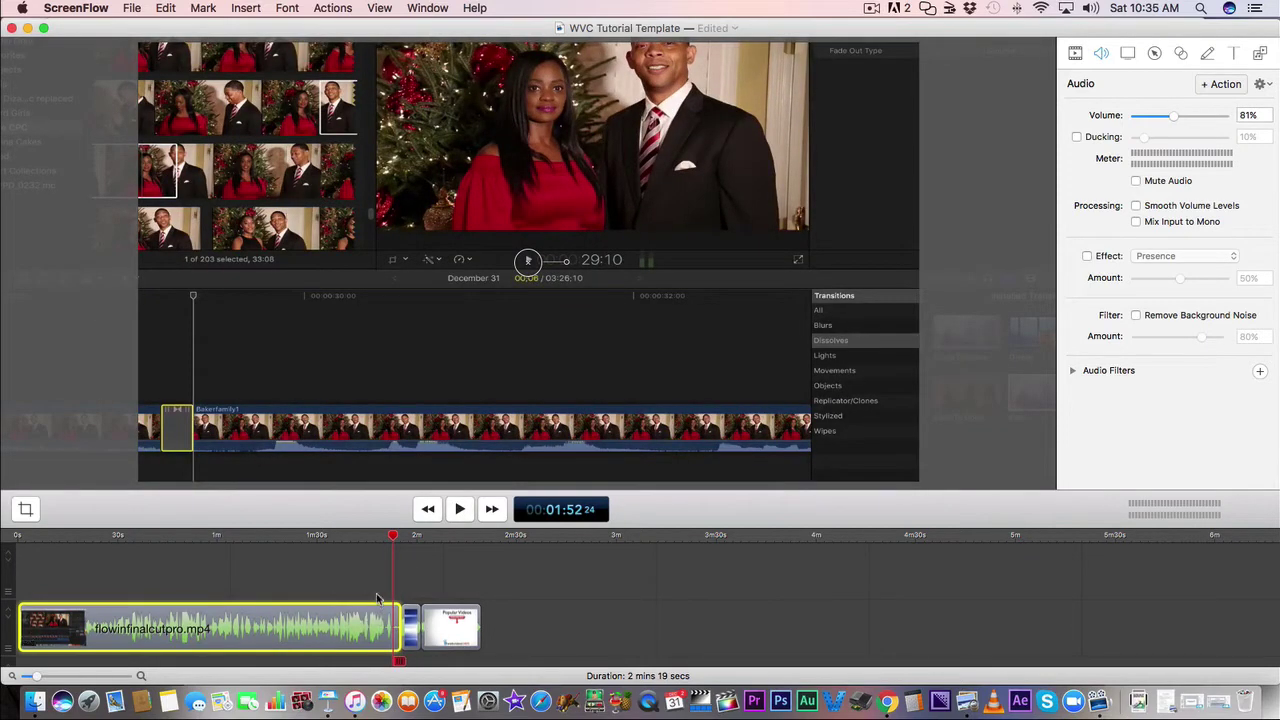
scroll(377, 598, "up", 5)
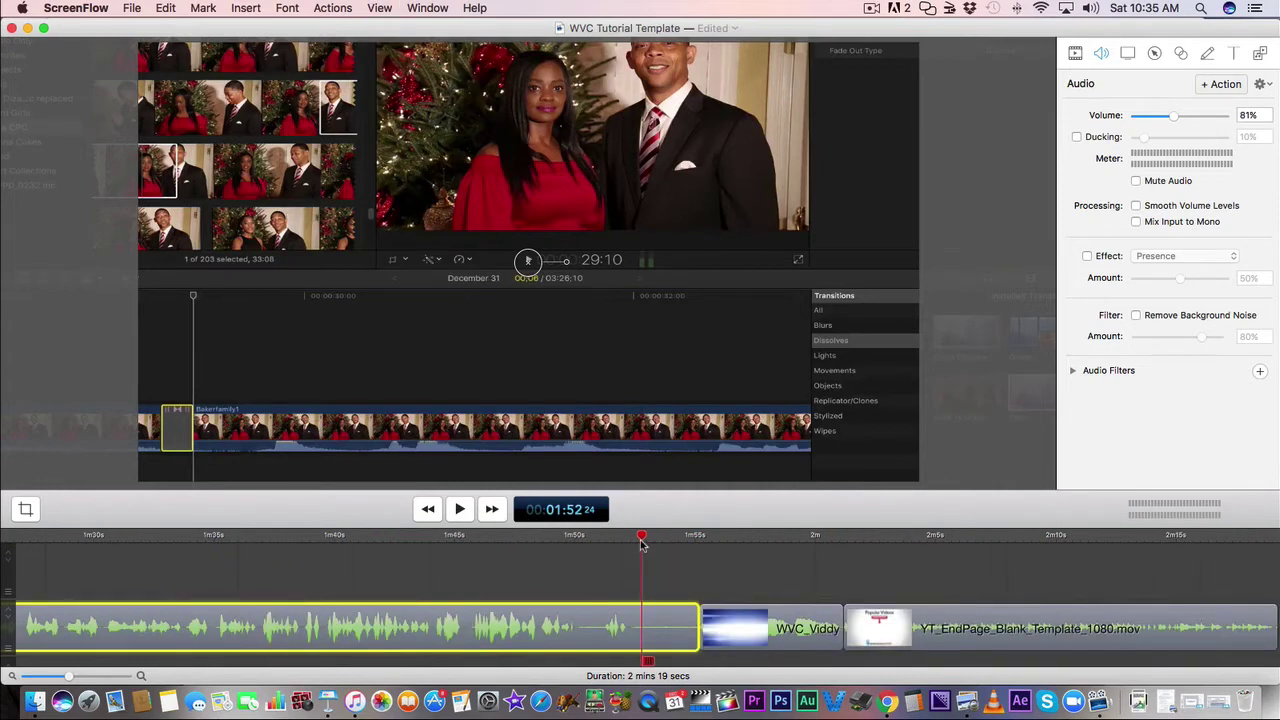
left_click_drag(641, 541, 546, 545)
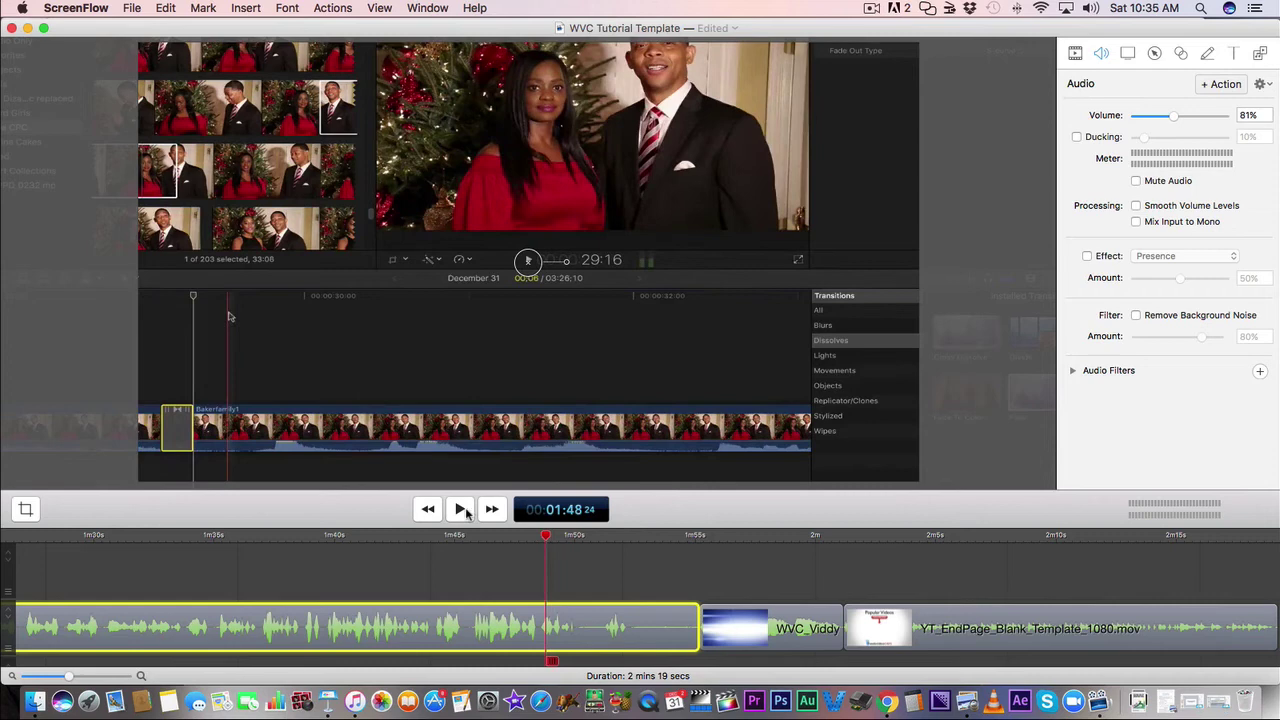
left_click(463, 510)
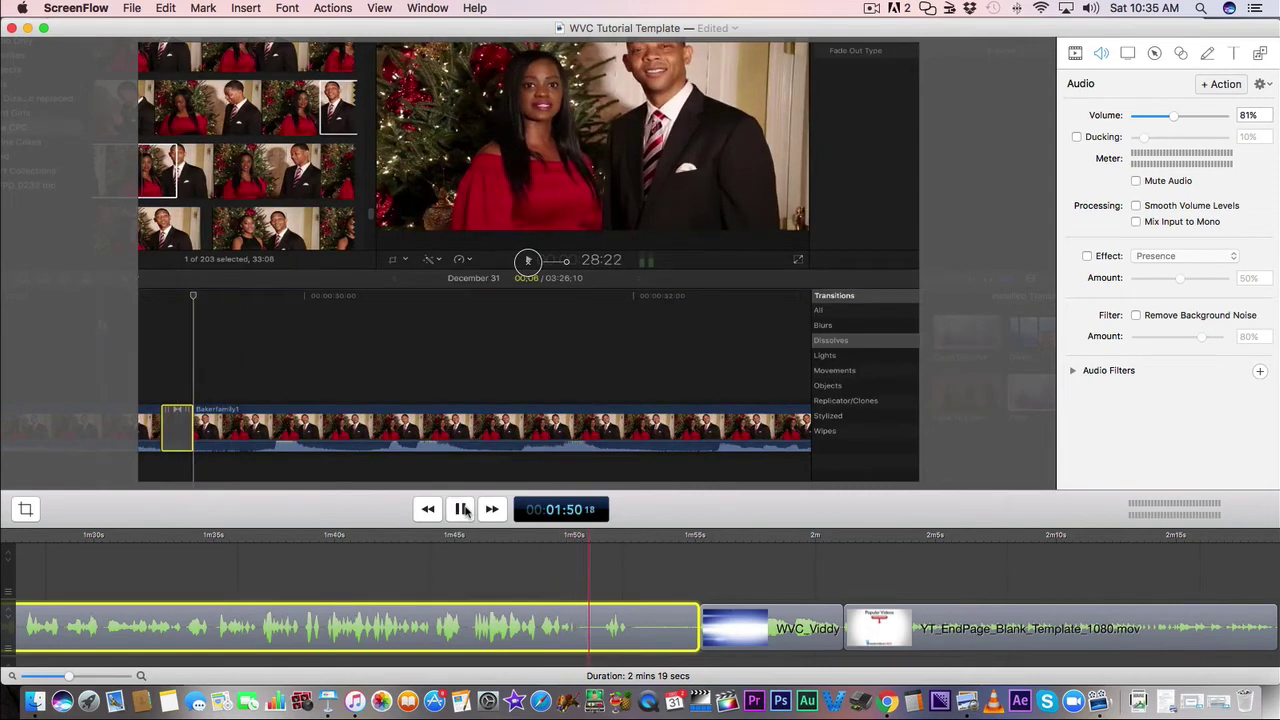
left_click(462, 510)
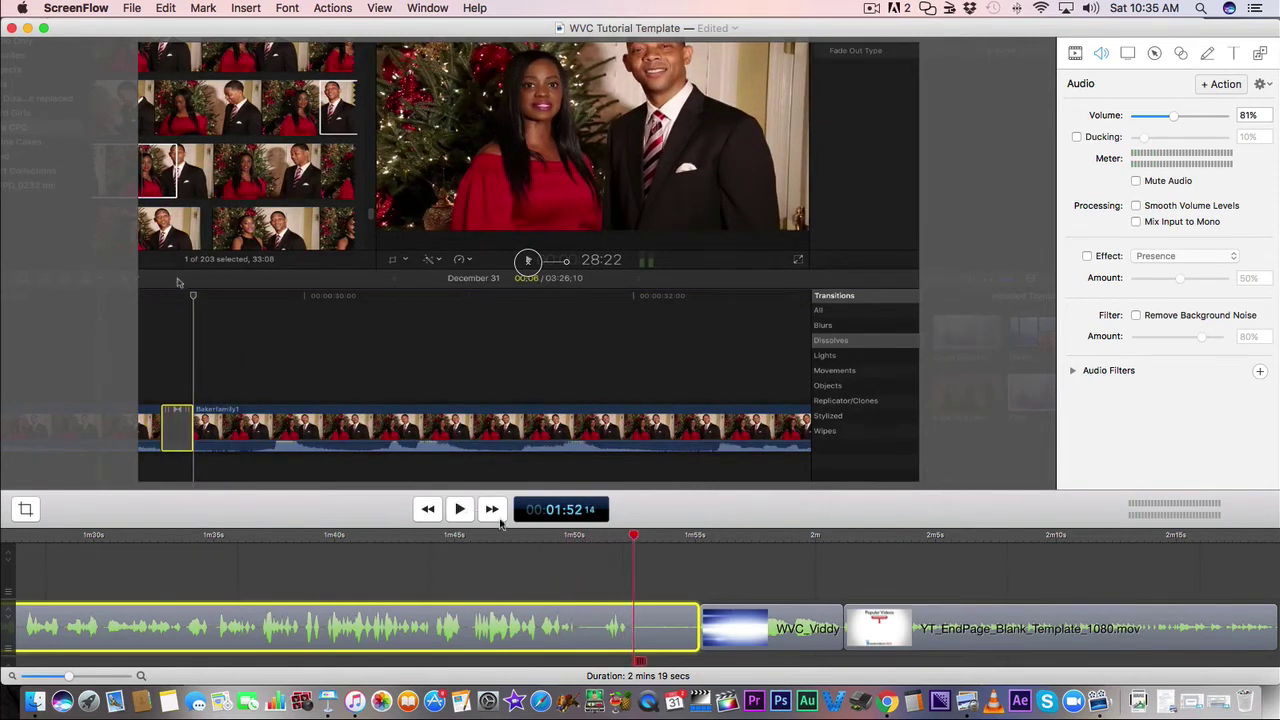
left_click_drag(699, 627, 629, 636)
mouse_move(631, 538)
left_mouse_down()
mouse_move(614, 545)
mouse_move(622, 555)
left_mouse_up()
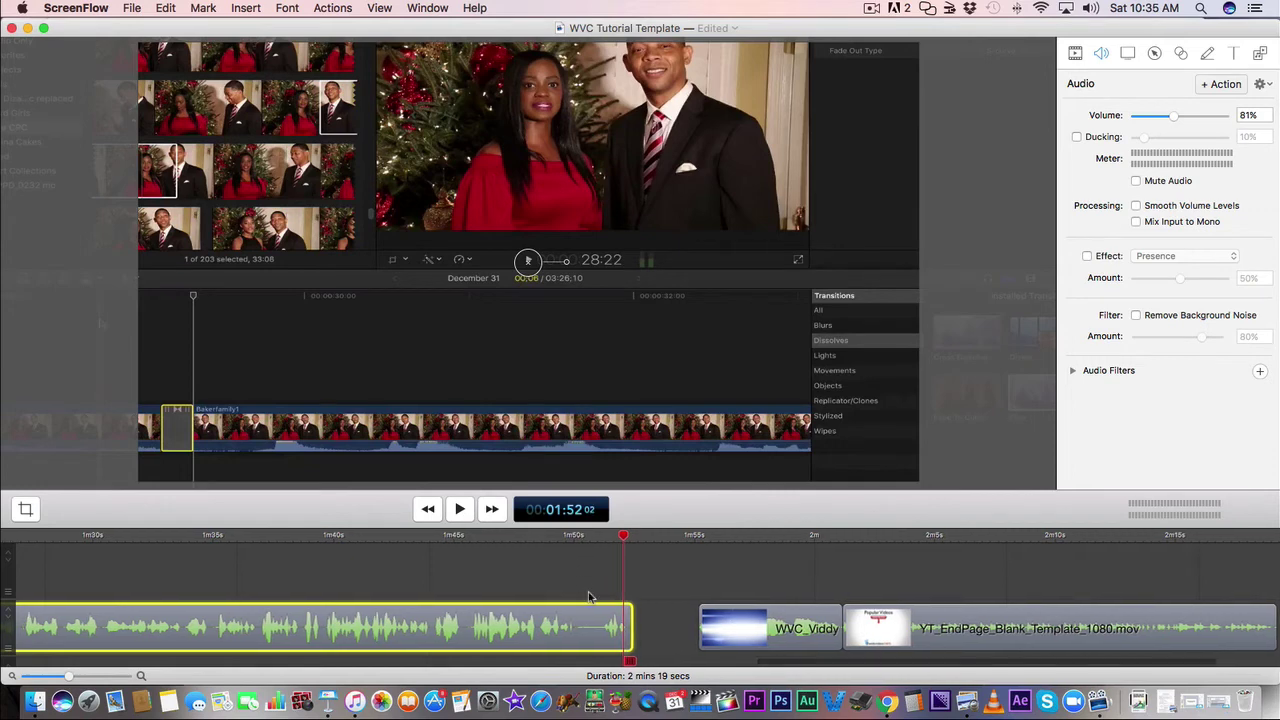
Delete the empty gap before the WVC_Viddy bumper.
left_click(647, 624)
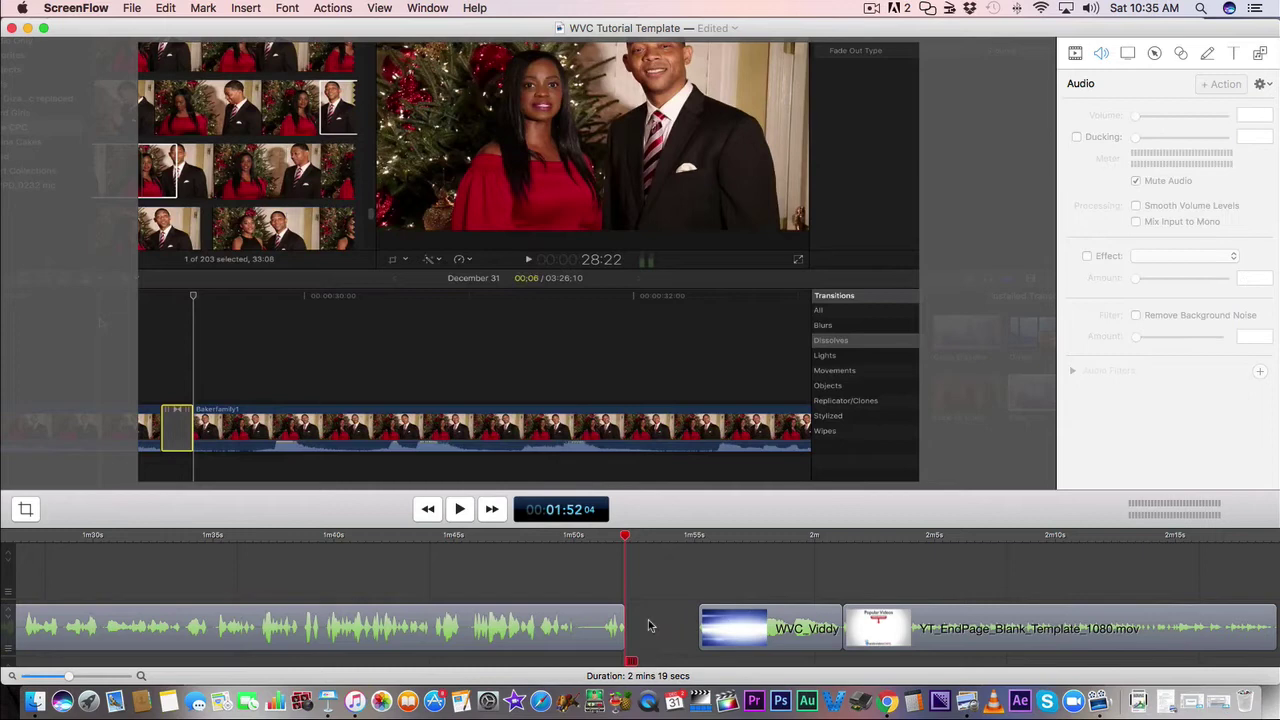
left_click(648, 626)
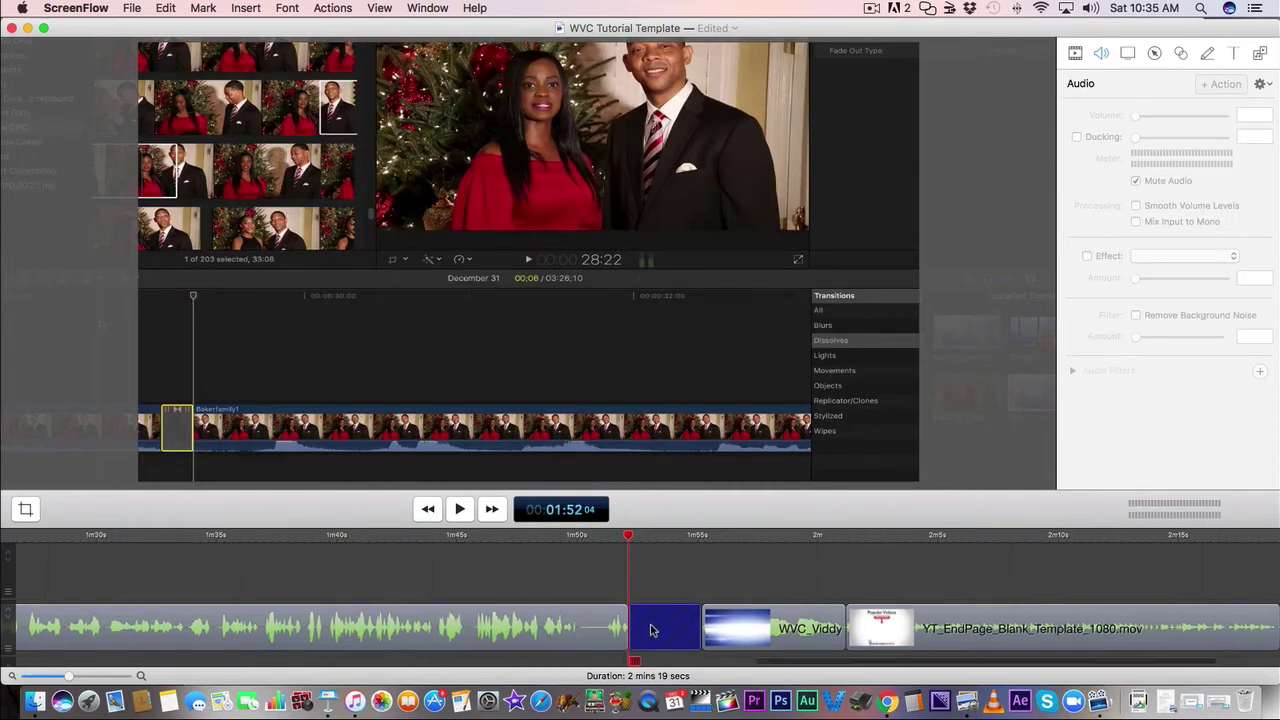
key("Delete")
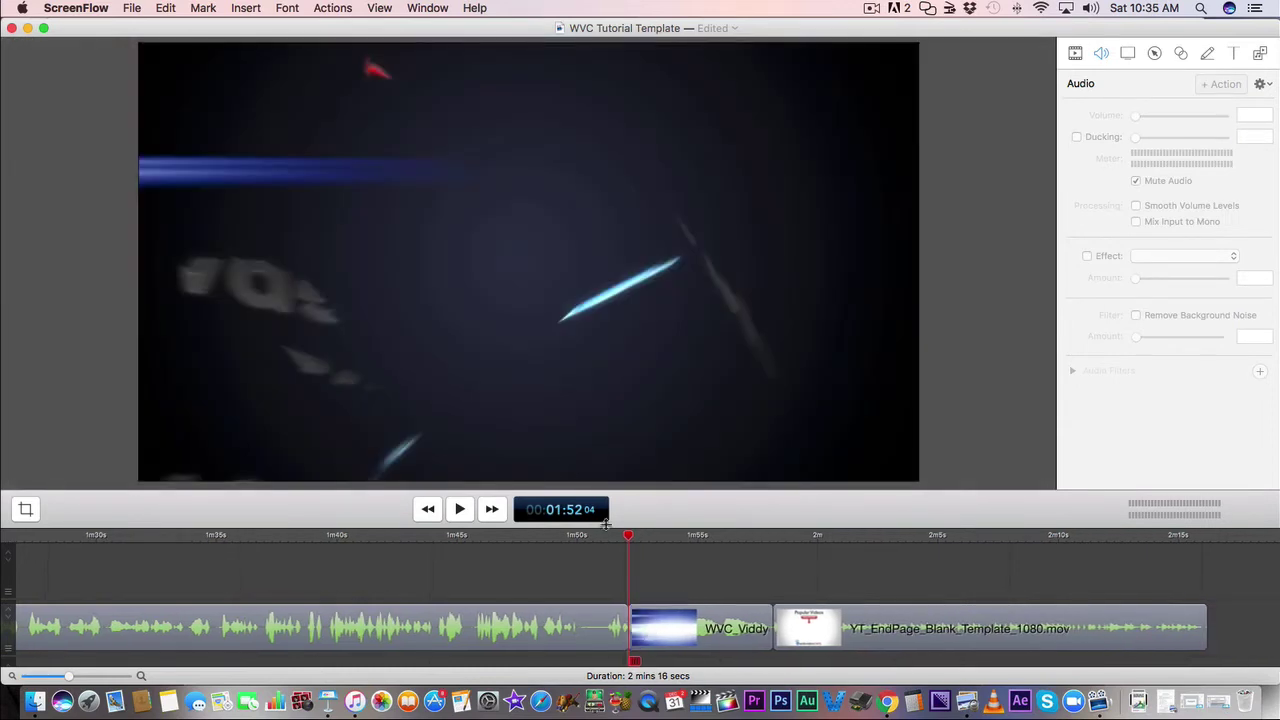
Zoom out and play the edit from the start of the timeline.
left_click_drag(628, 538, 540, 538)
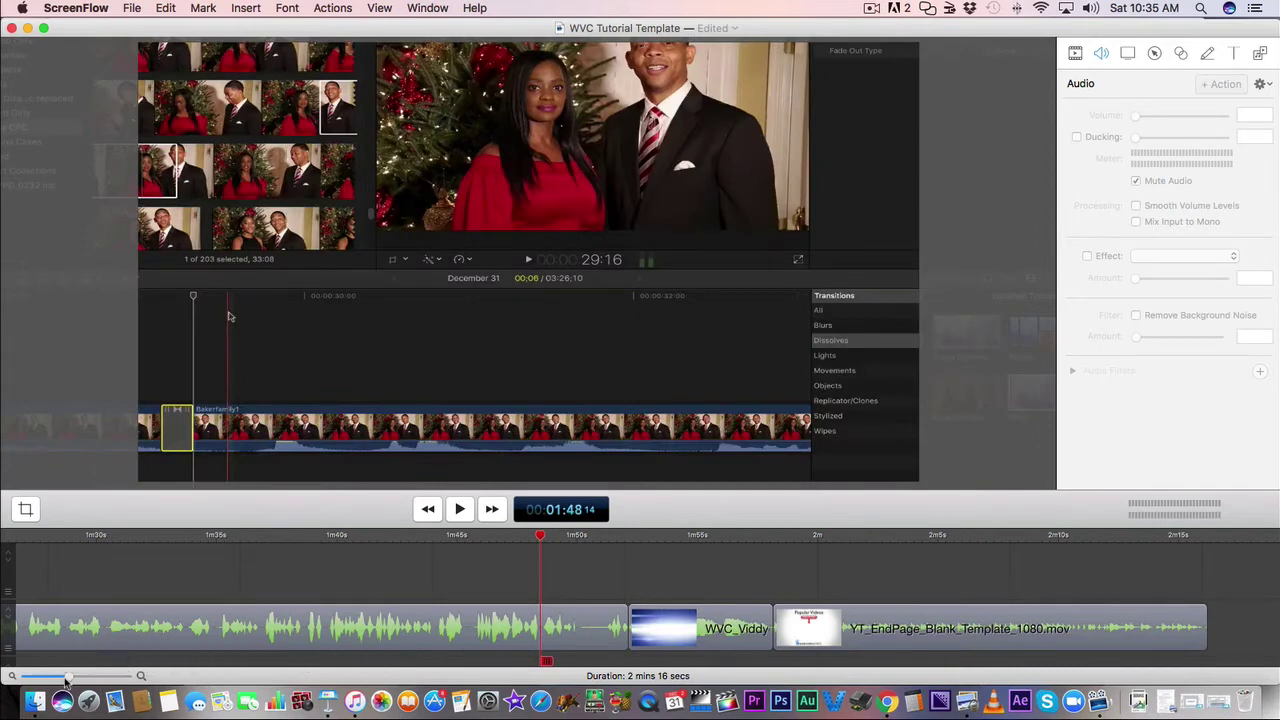
left_click_drag(65, 677, 30, 677)
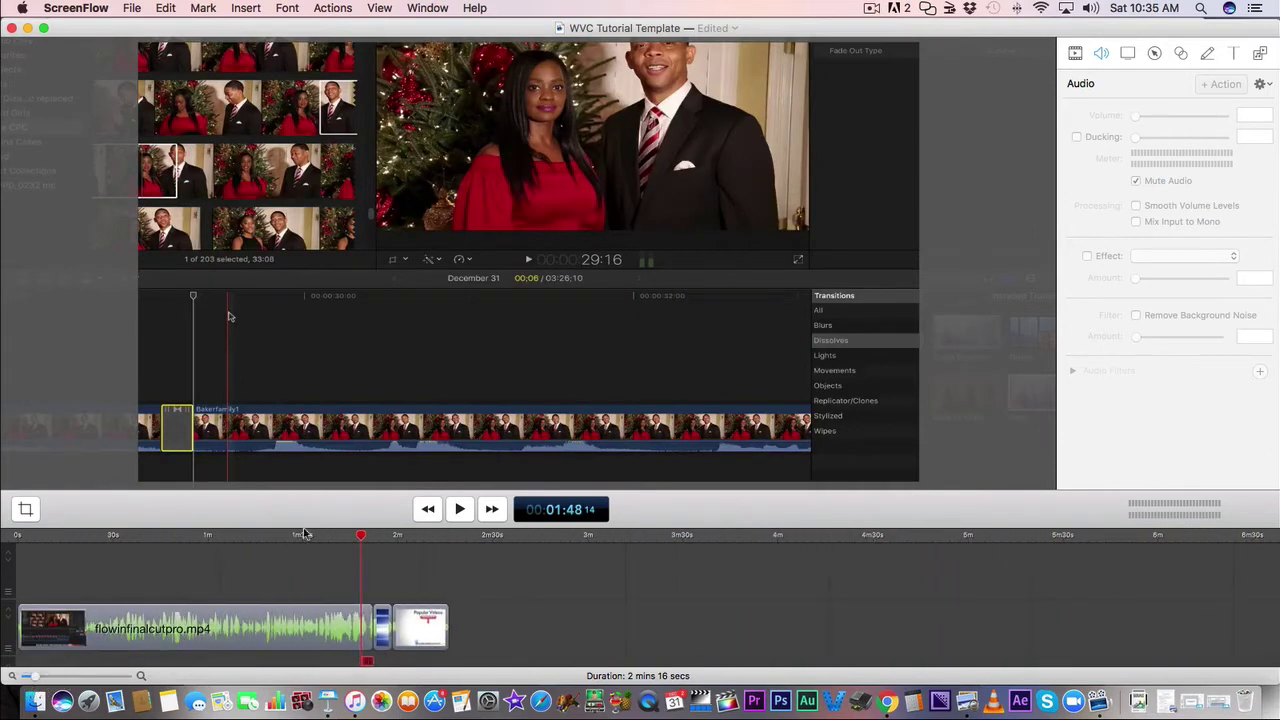
left_click_drag(366, 538, 17, 538)
left_click(461, 509)
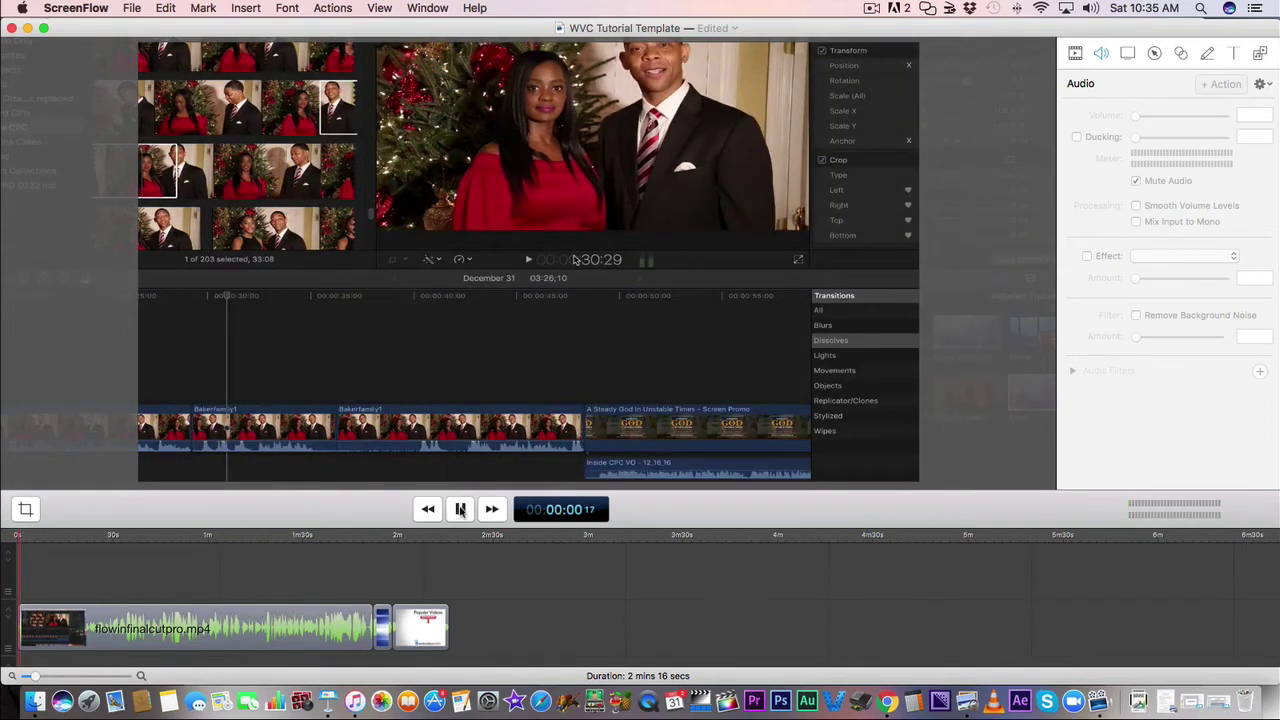
left_click(461, 509)
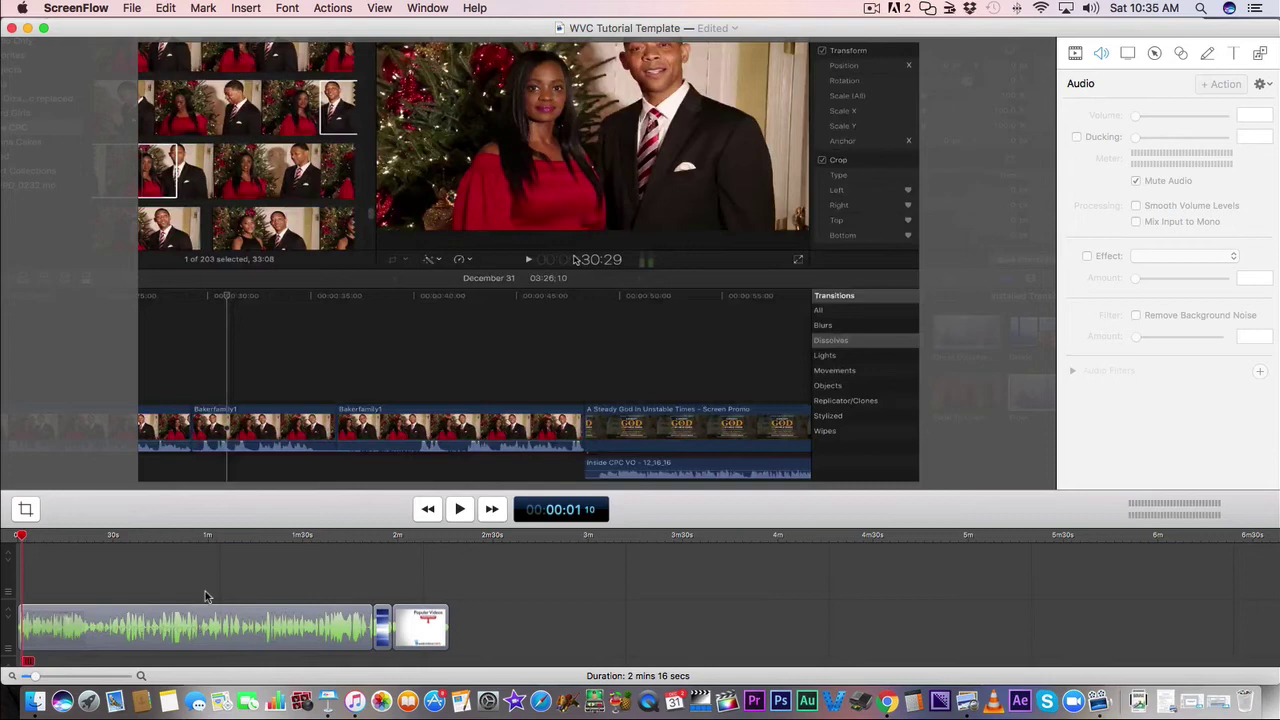
Trim the tutorial clip's start to the one-second mark.
scroll(204, 597, "up", 5)
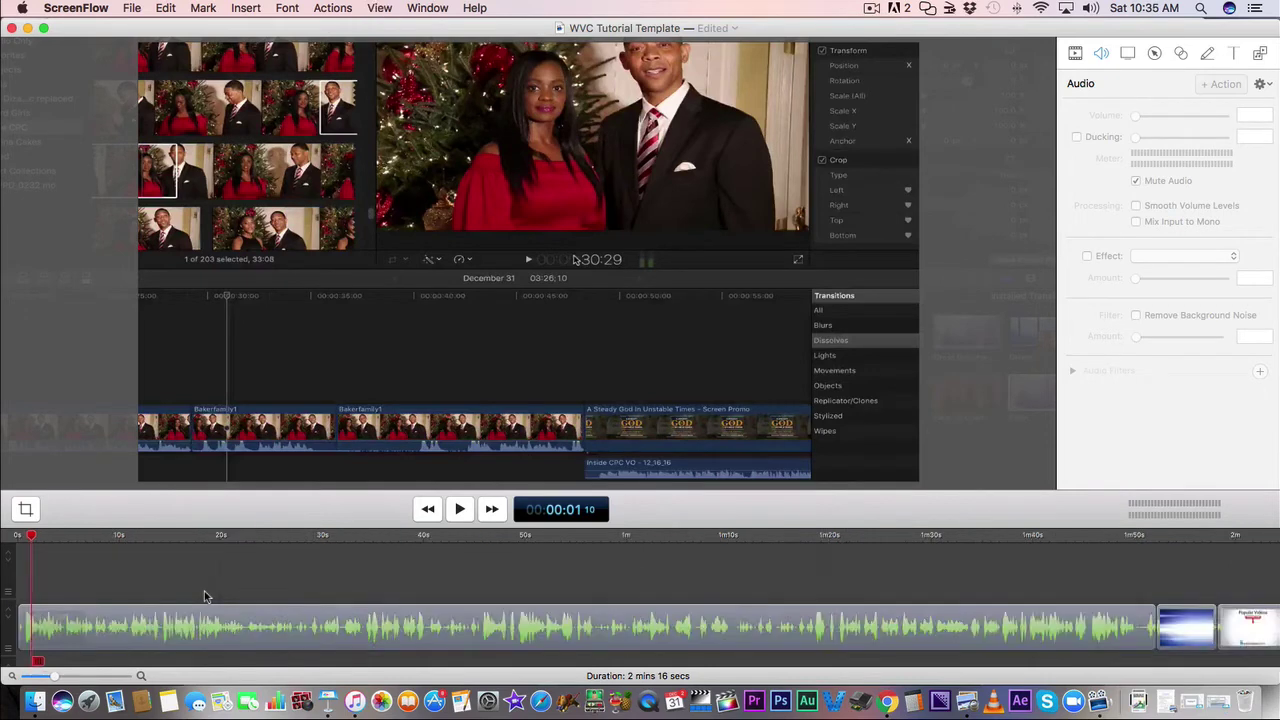
scroll(103, 540, "right", 2)
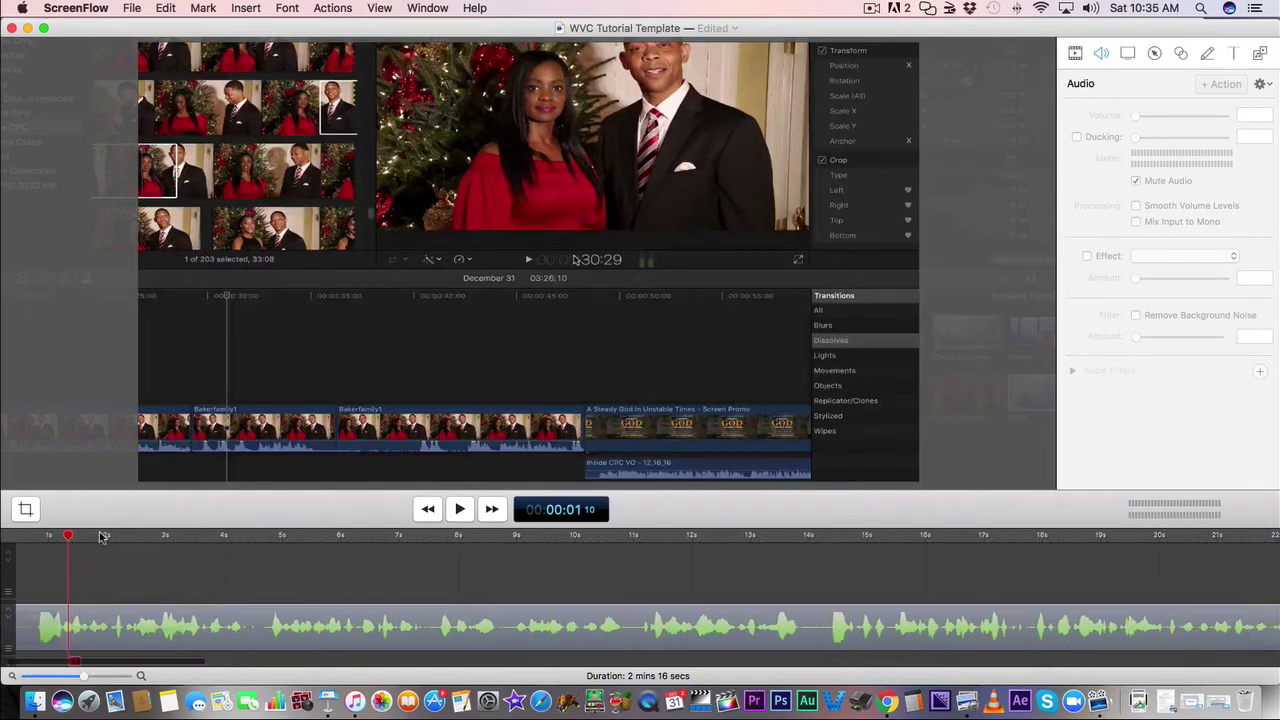
scroll(62, 545, "left", 2)
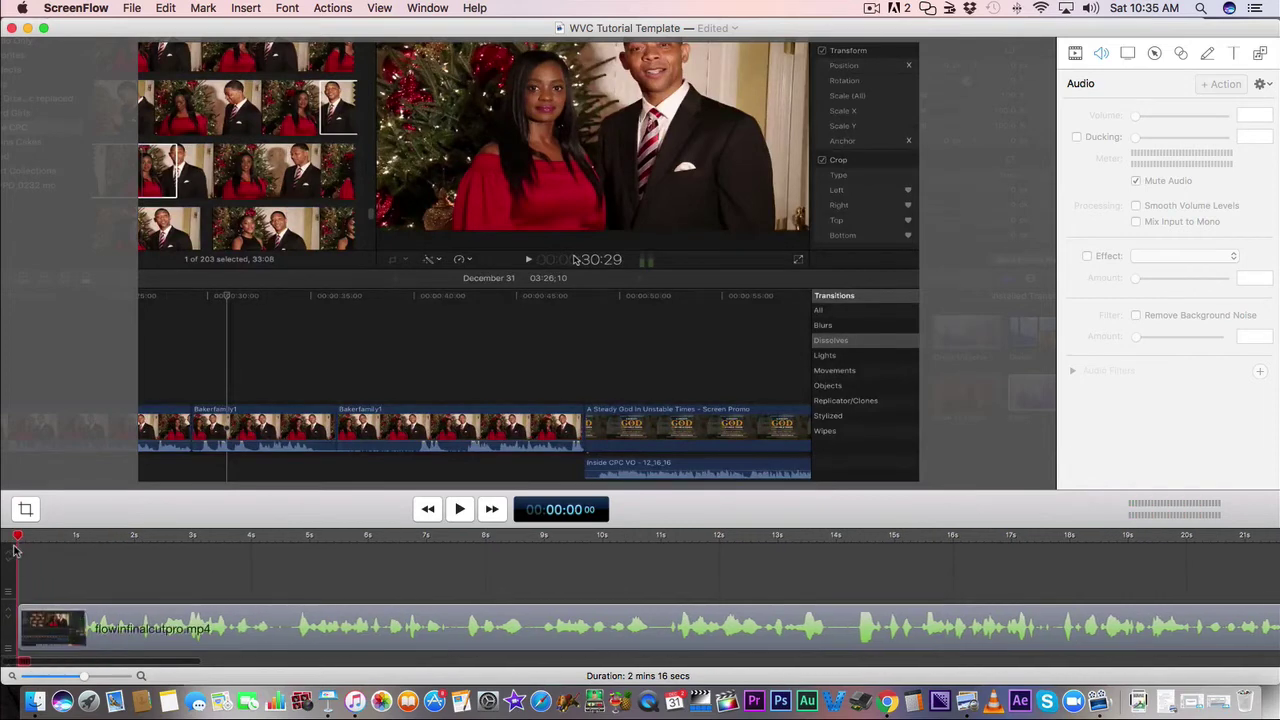
left_click(57, 550)
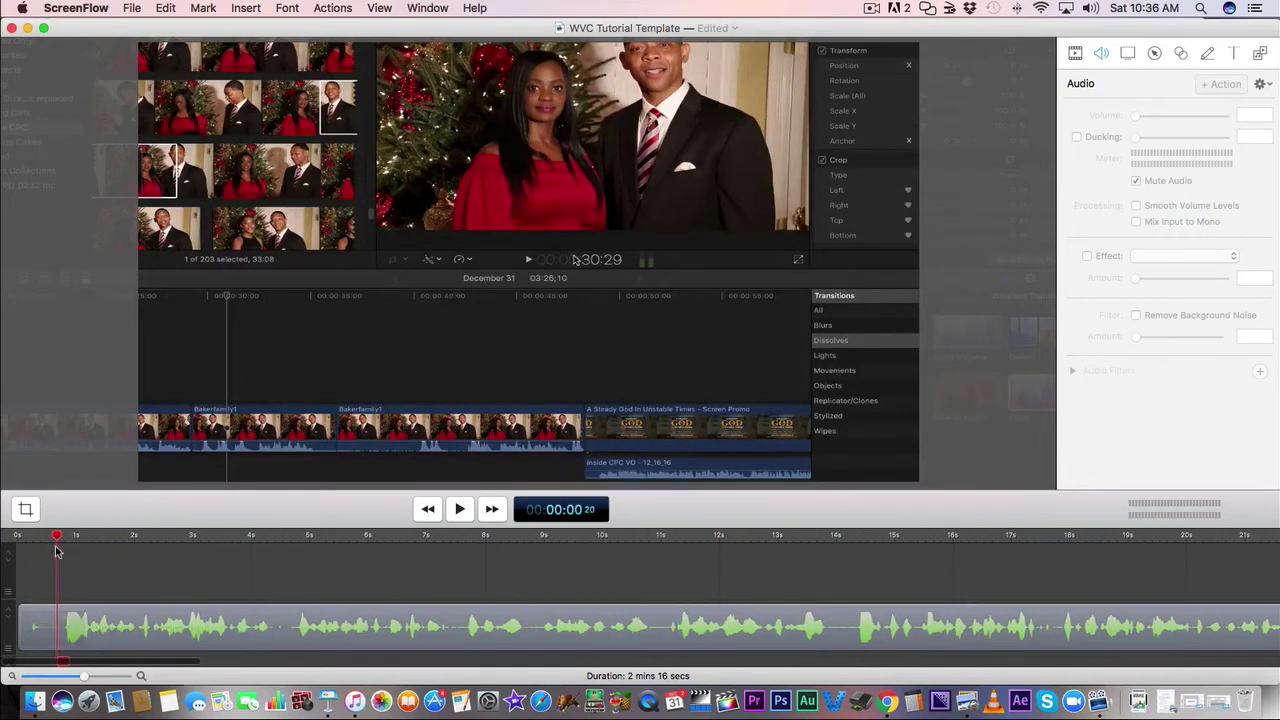
left_click(30, 636)
left_click_drag(17, 626, 57, 626)
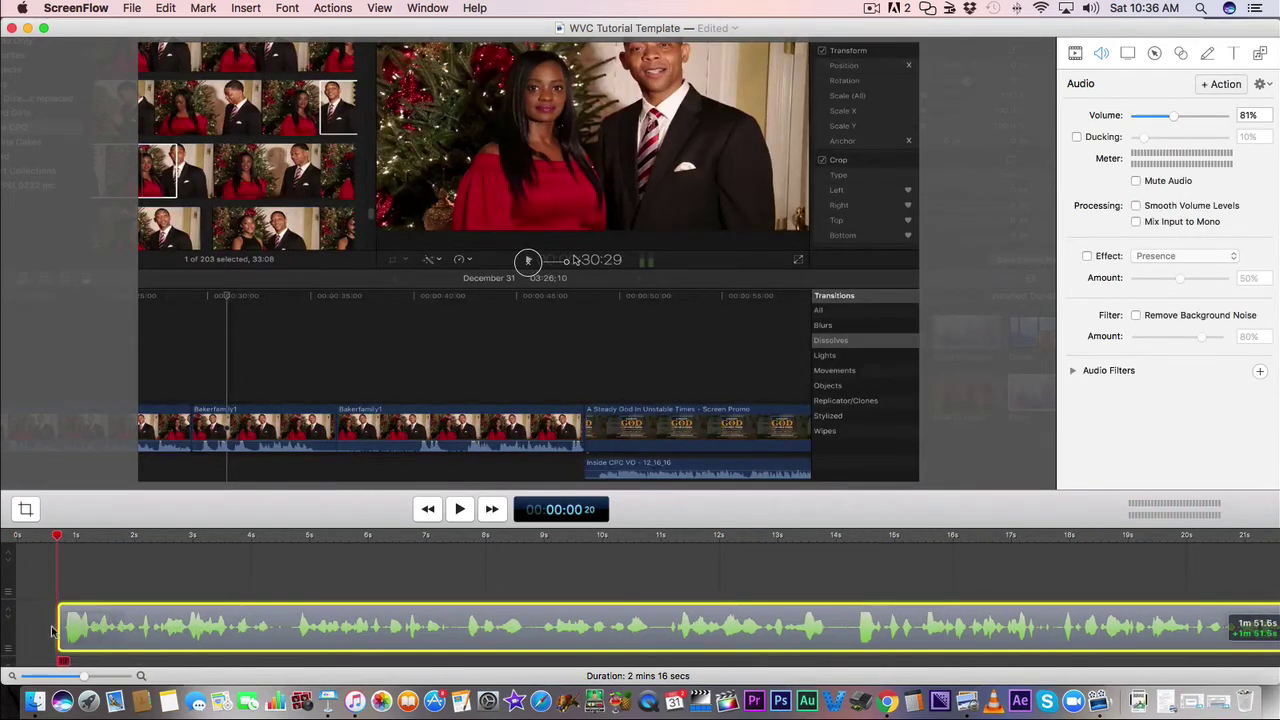
Delete the leftover gap so the clip starts at 0s, then play the opening.
left_click(34, 628)
left_click(25, 632)
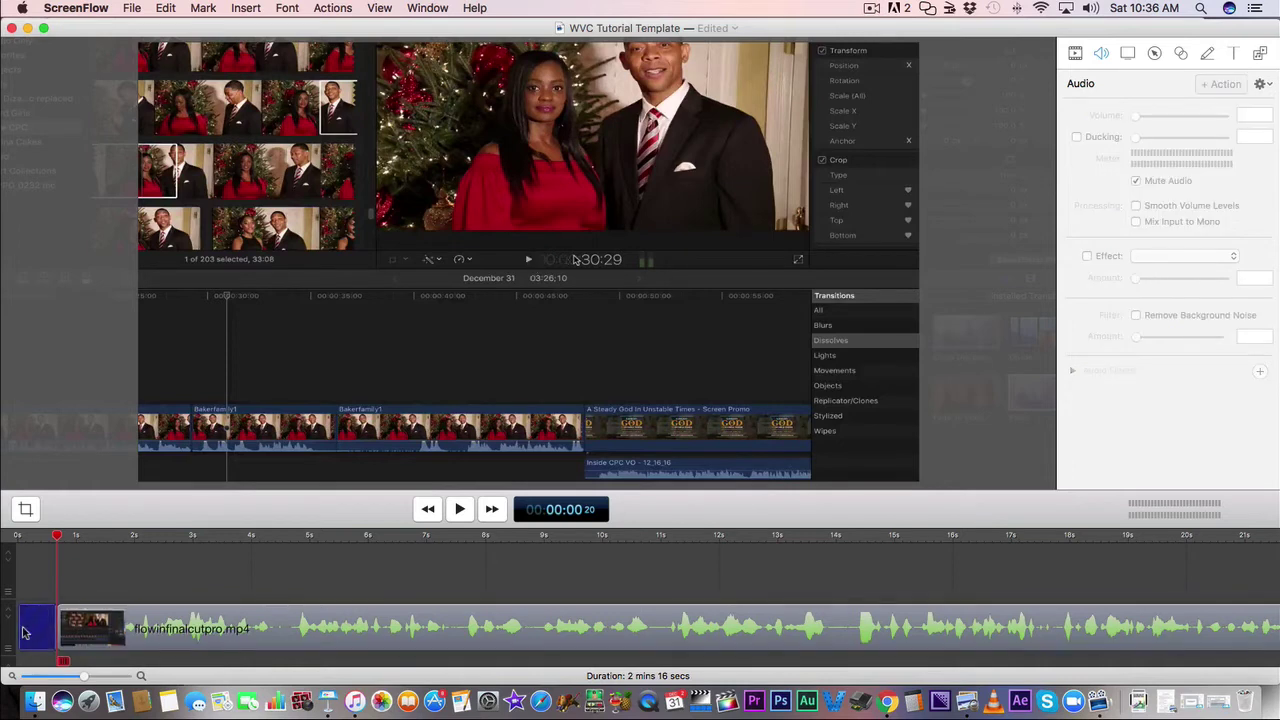
key("Delete")
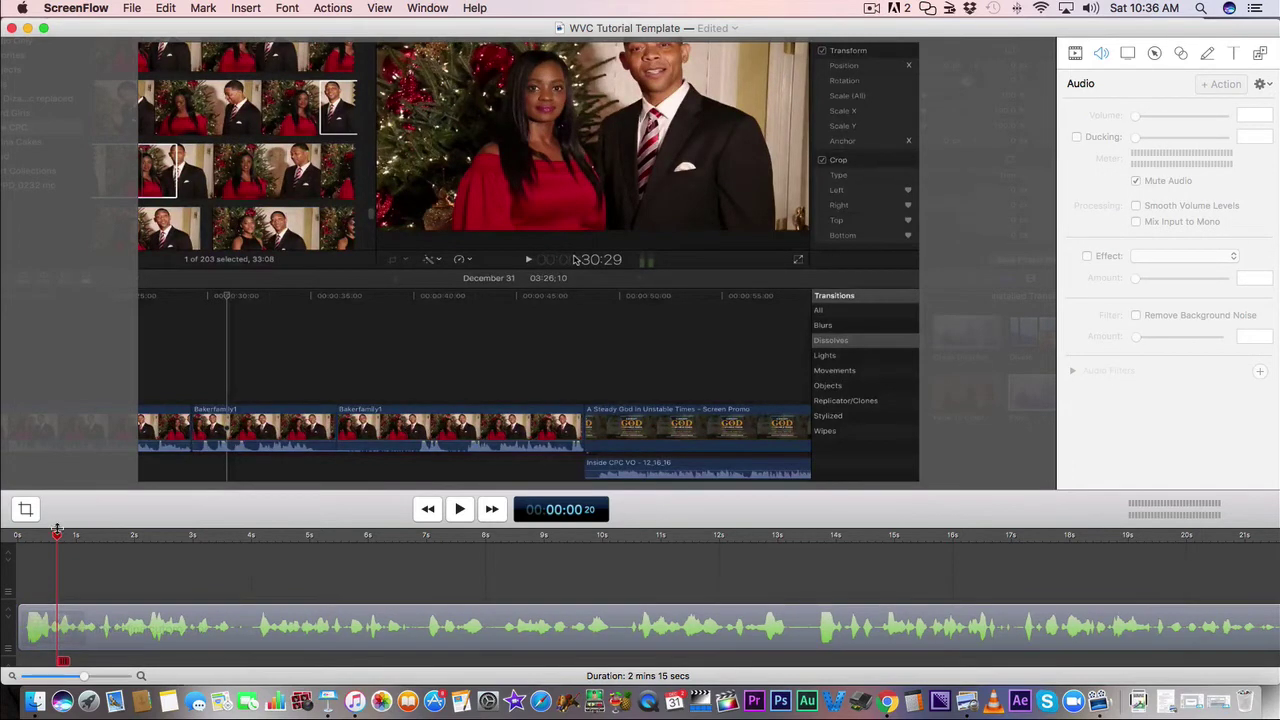
key("Home")
left_click(469, 511)
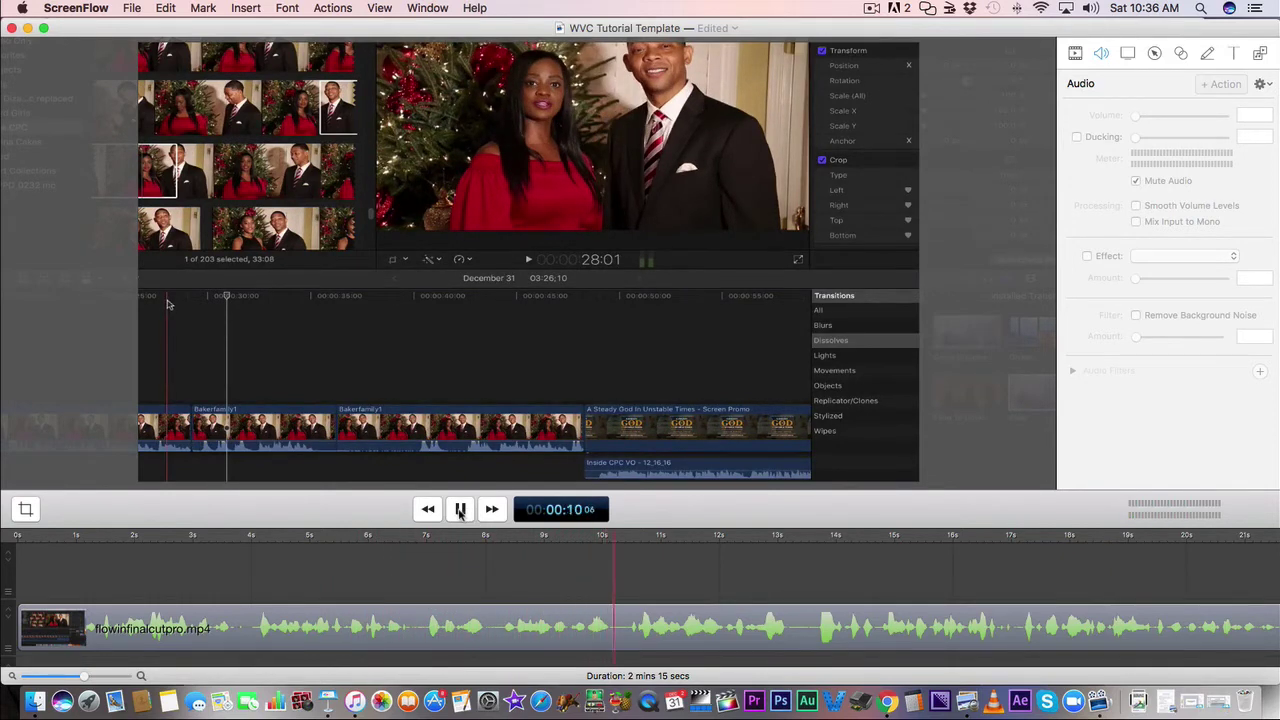
Zoom out and play from near 1:43 through the bumper to the Popular Videos end page.
left_click(460, 509)
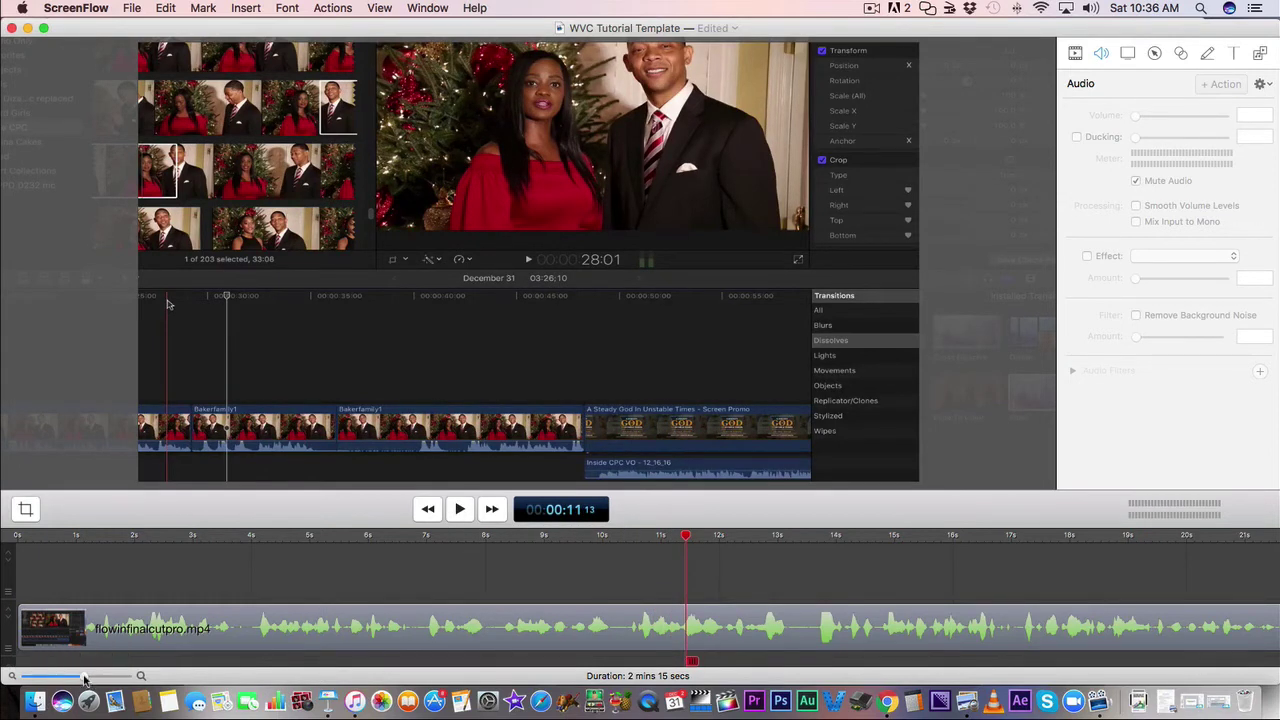
left_click_drag(85, 678, 40, 677)
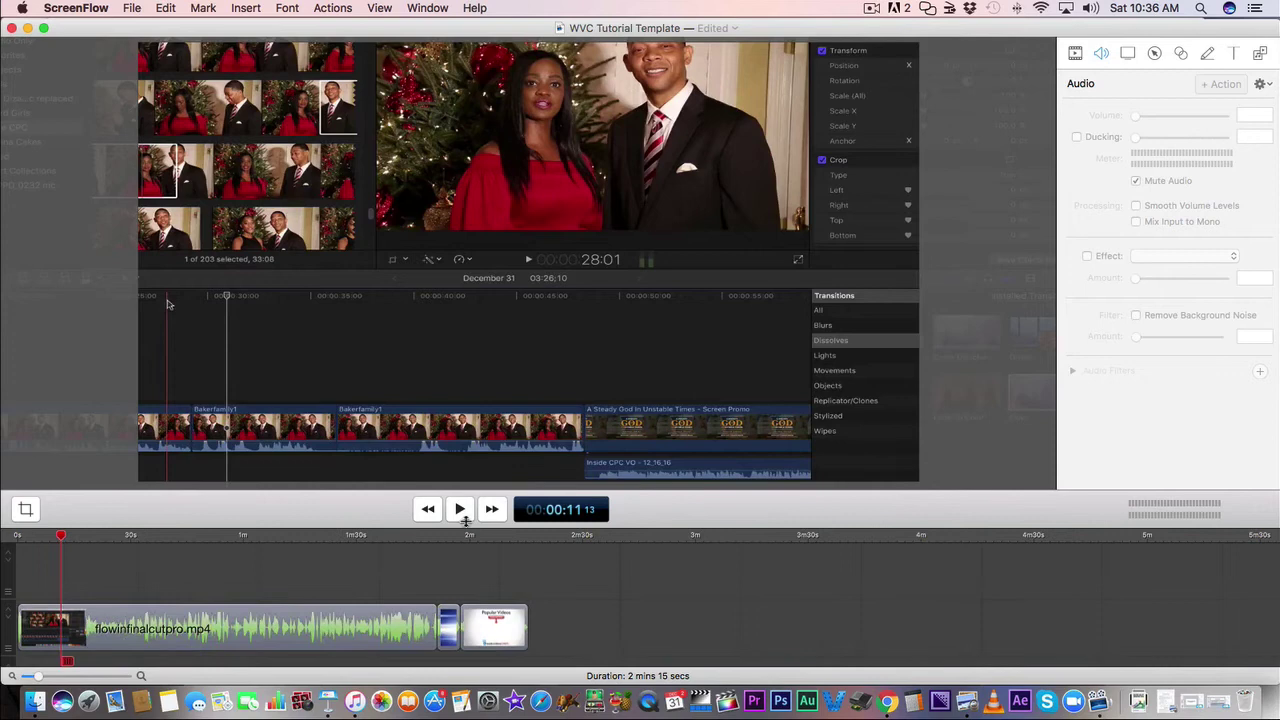
left_click(408, 537)
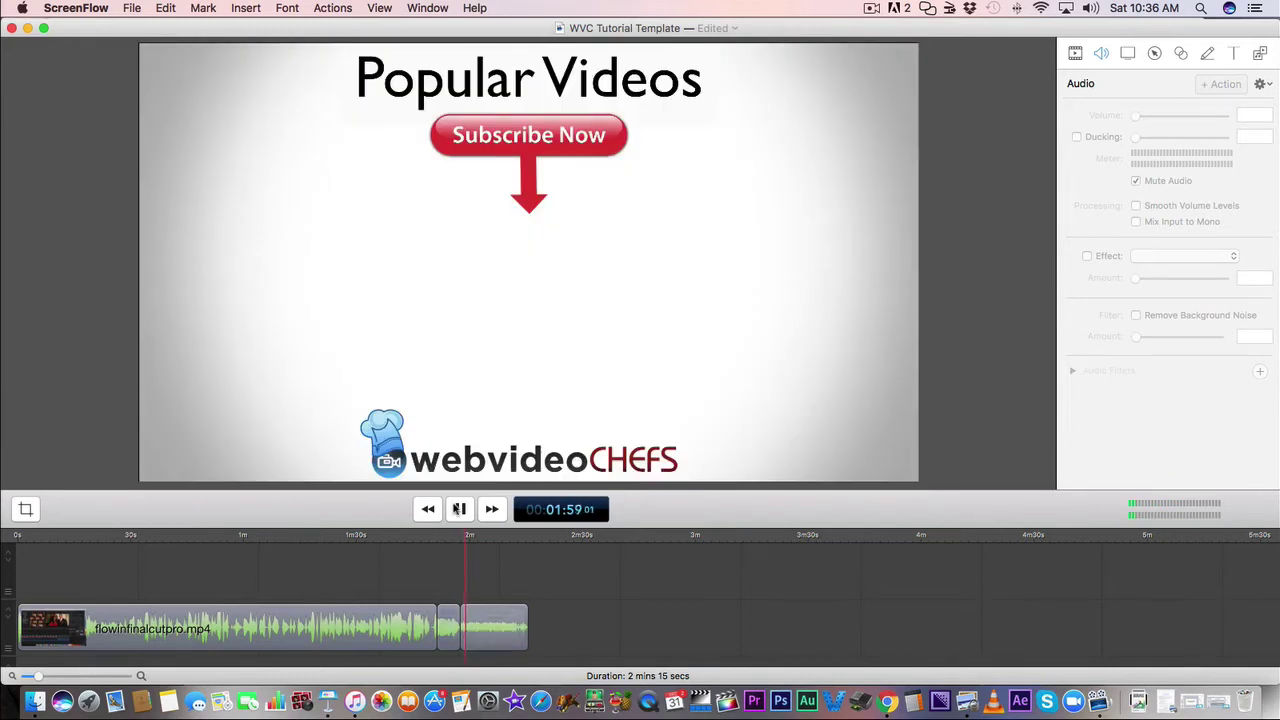
left_click(460, 509)
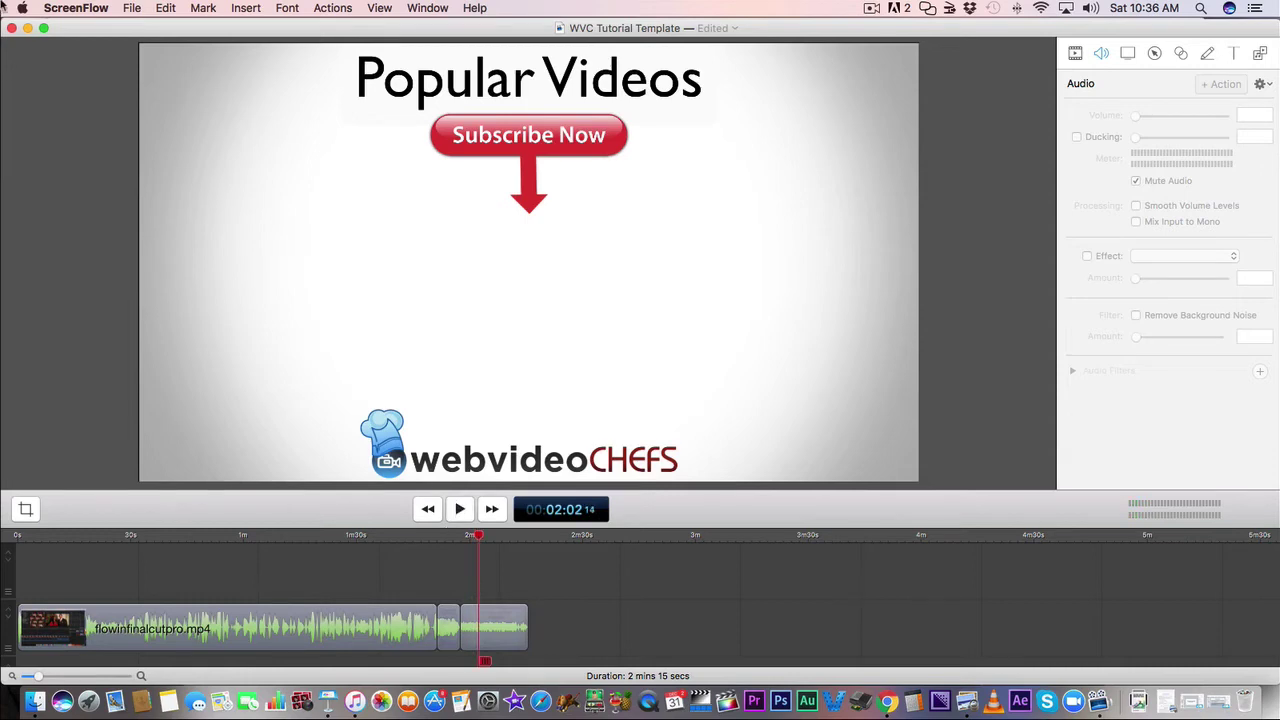
left_click(128, 9)
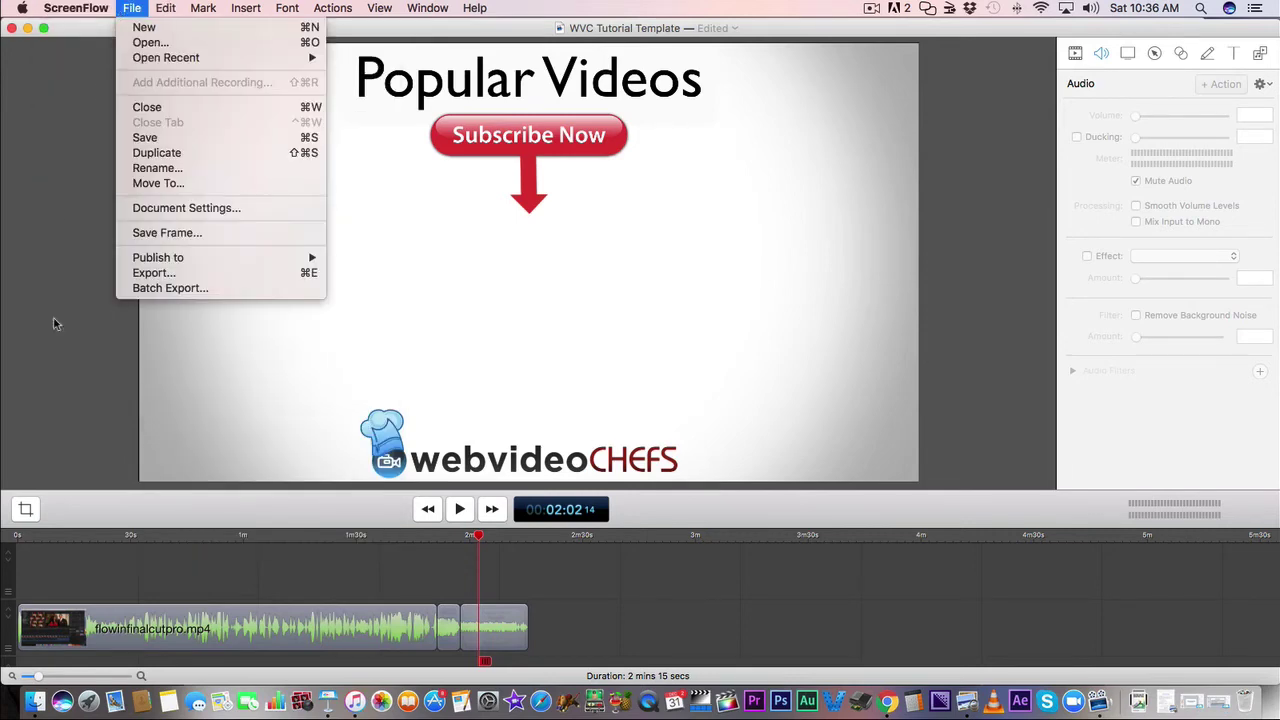
left_click(437, 540)
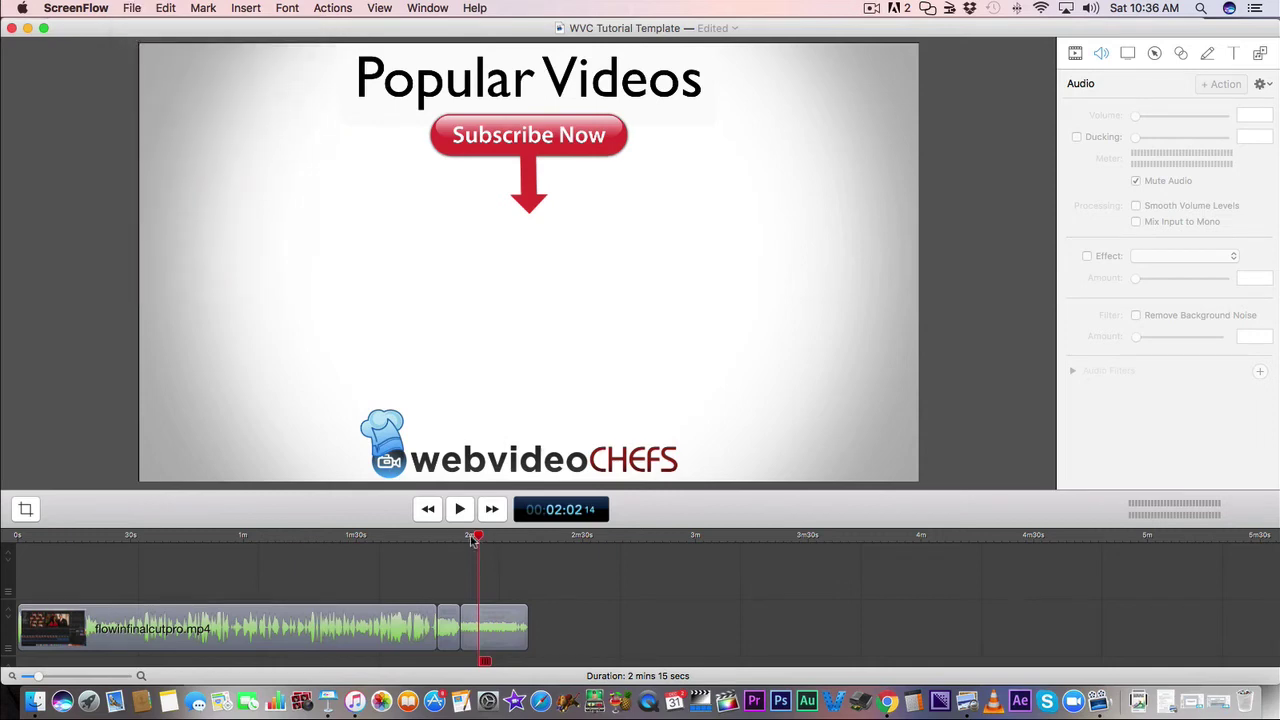
Select the whole timeline from 0 and choose File > Export Selected Range.
left_click(460, 537)
left_click_drag(433, 542, 14, 506)
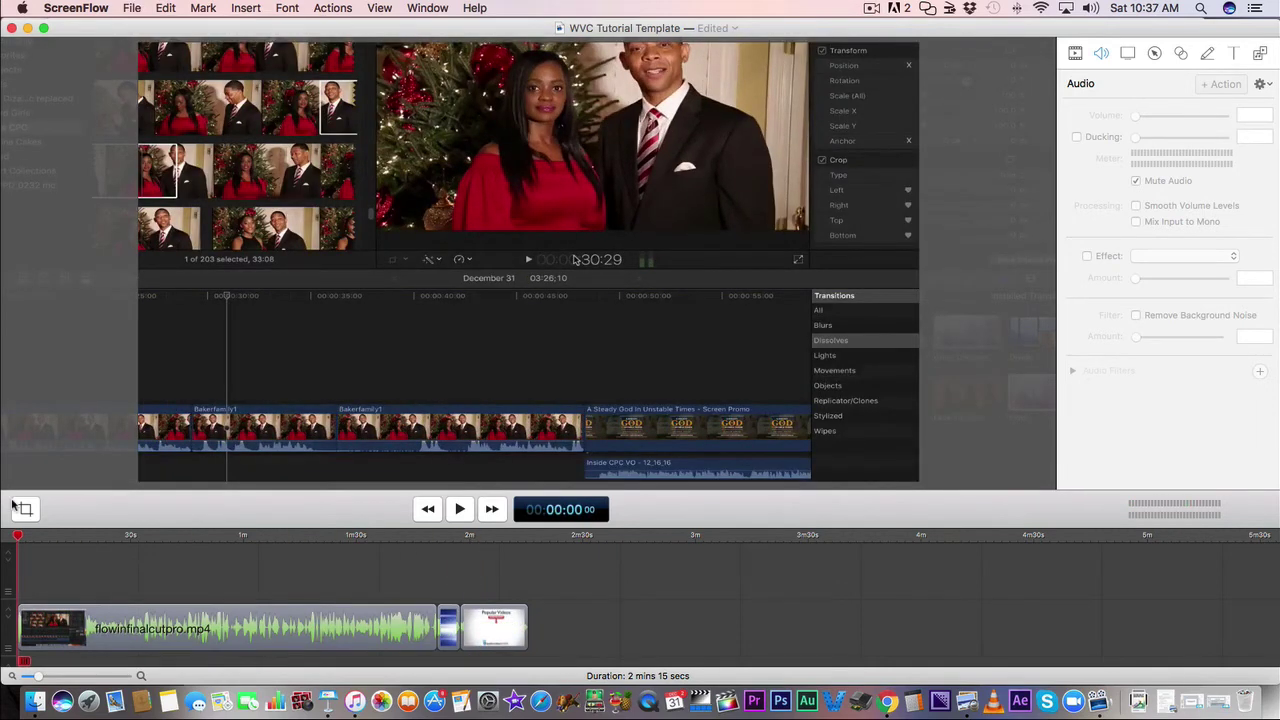
key("x")
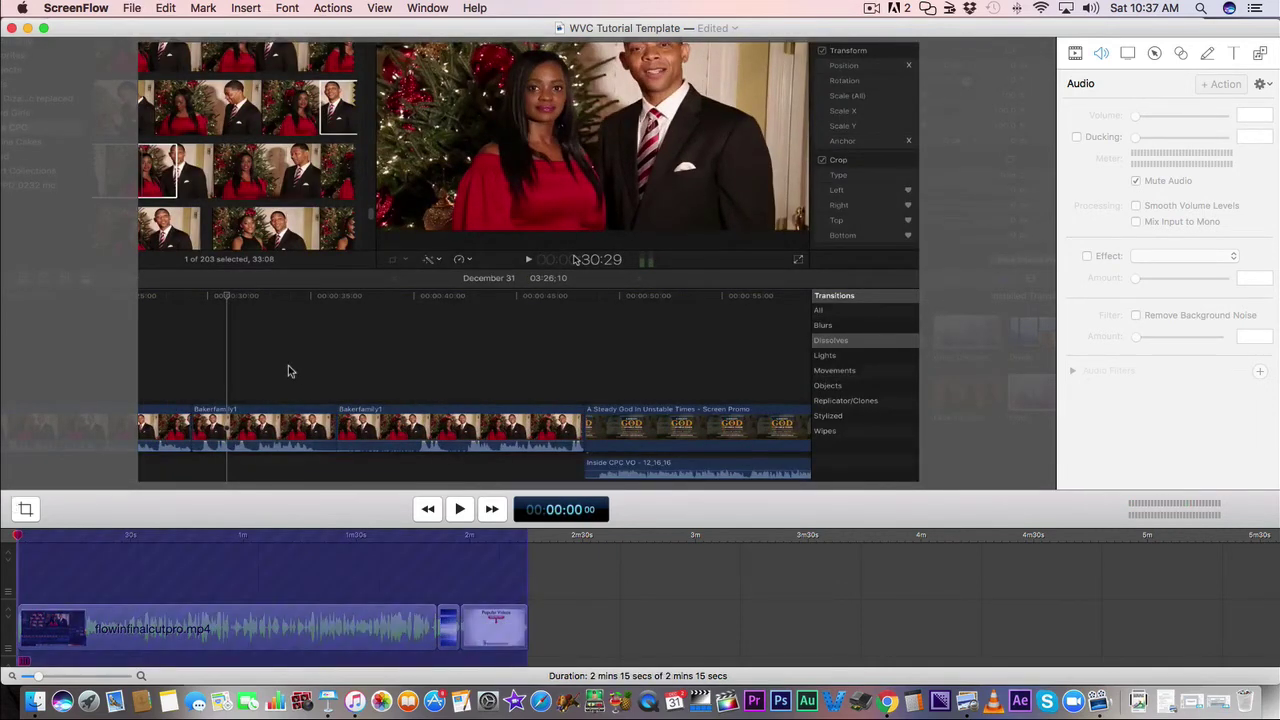
left_click(131, 7)
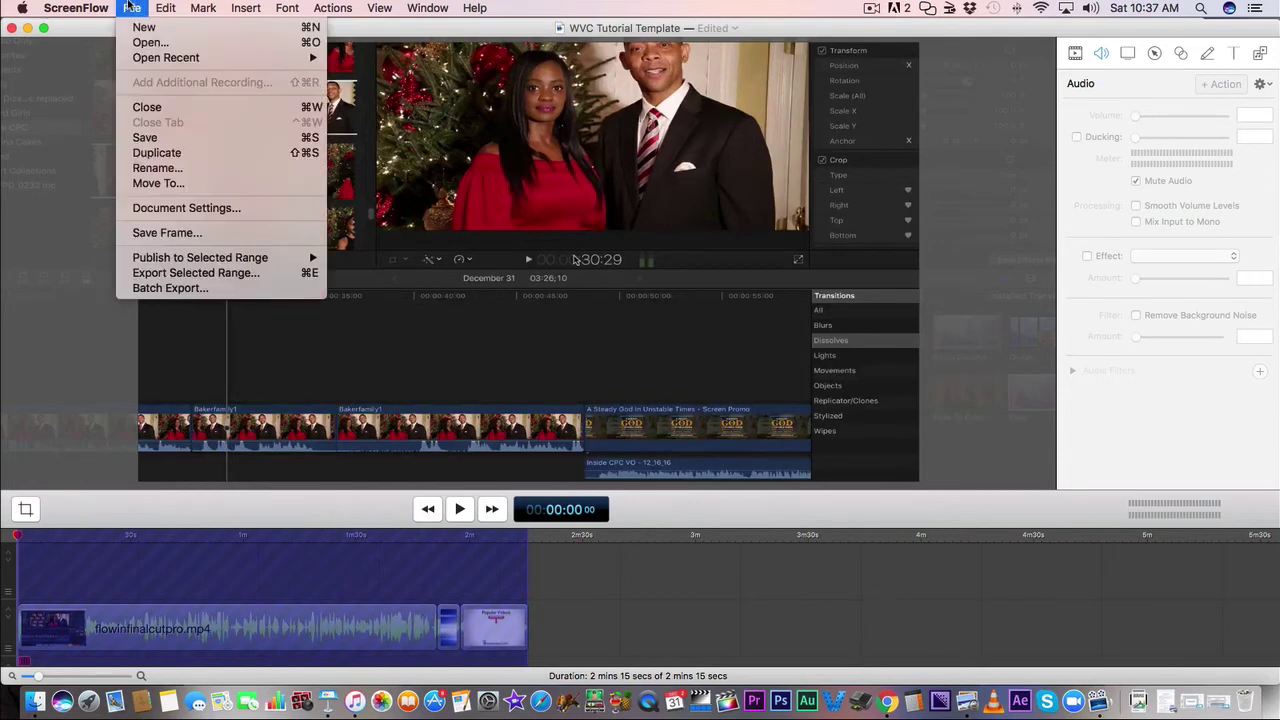
mouse_move(168, 262)
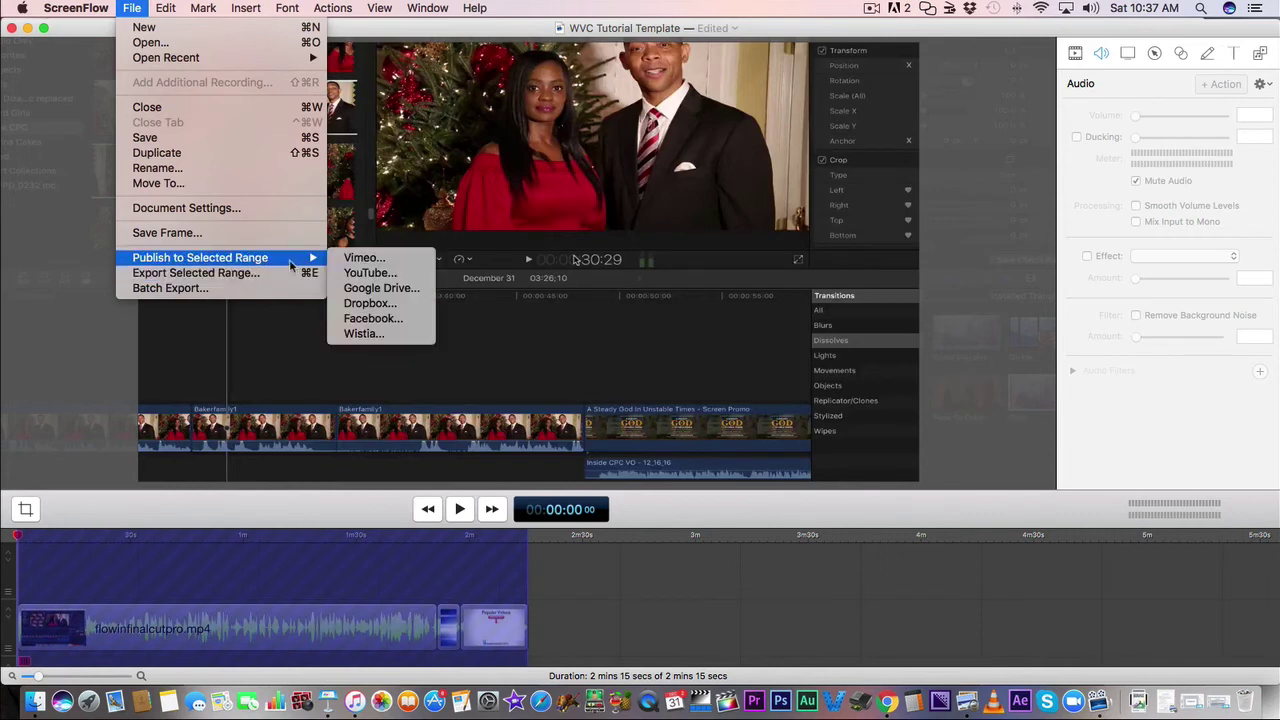
Start exporting with the Web - High 1280 x 720 preset, declining to overwrite the existing file.
left_click(252, 277)
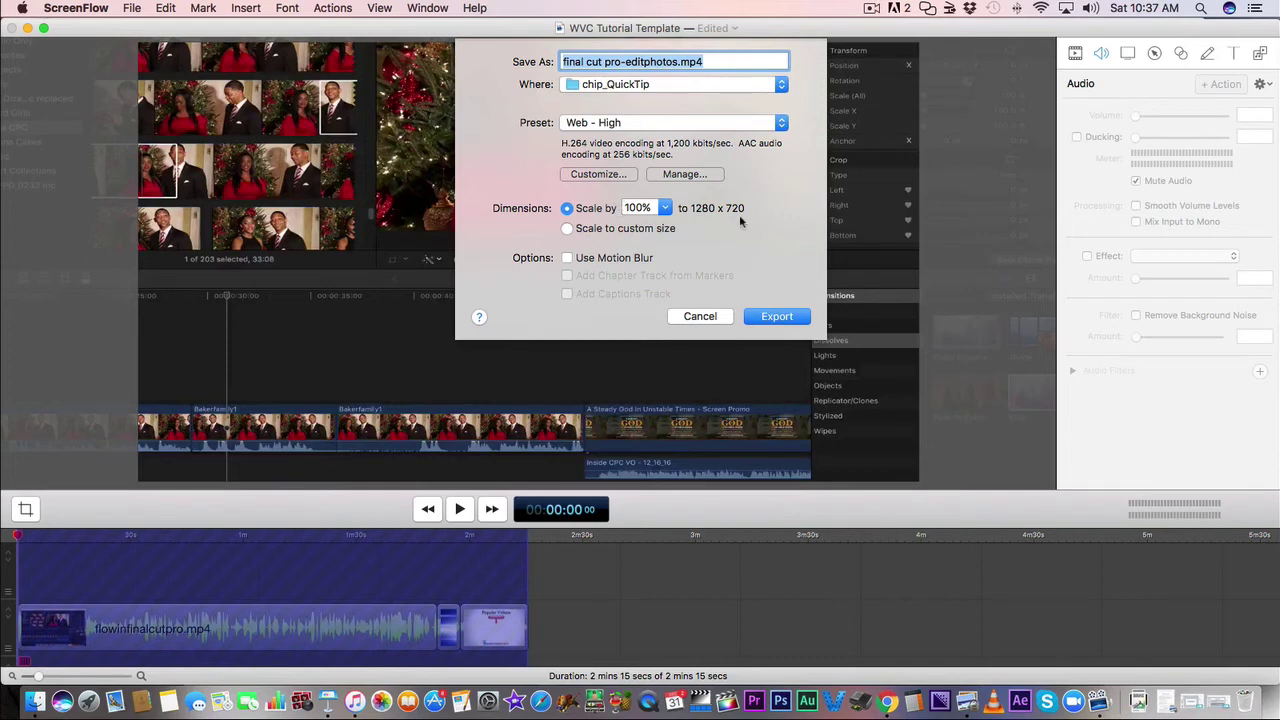
left_click(778, 320)
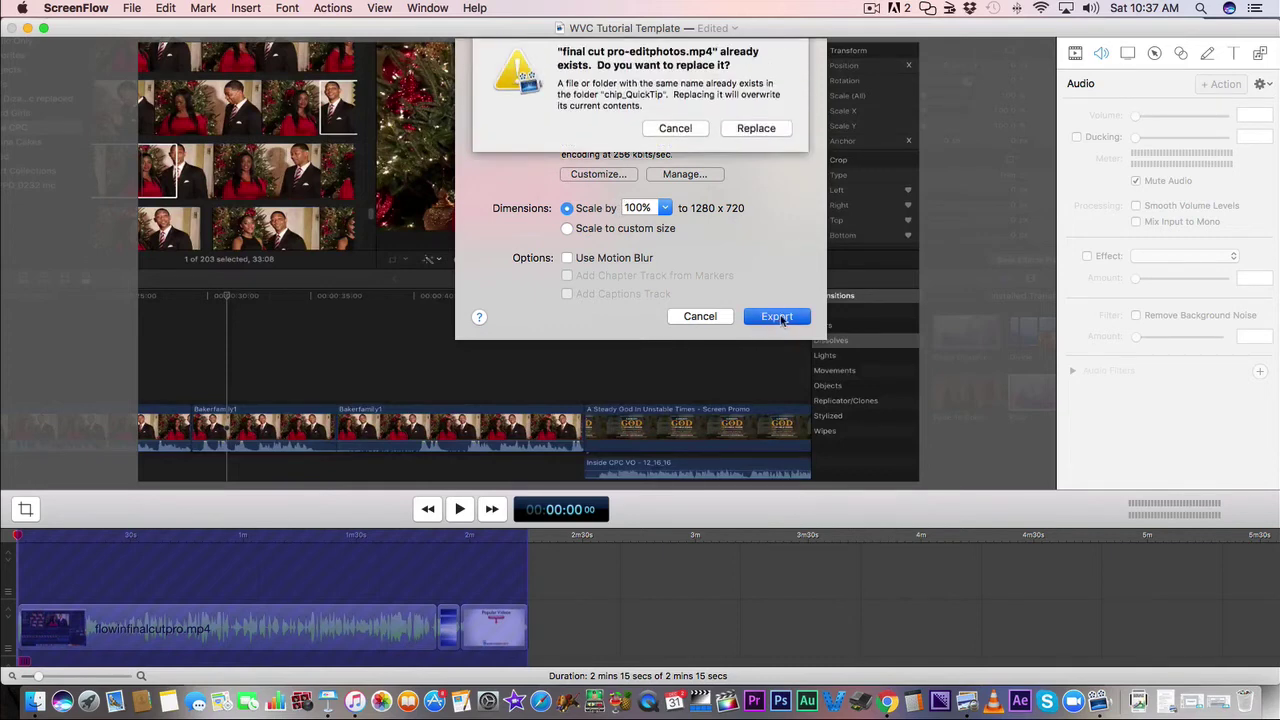
left_click(667, 137)
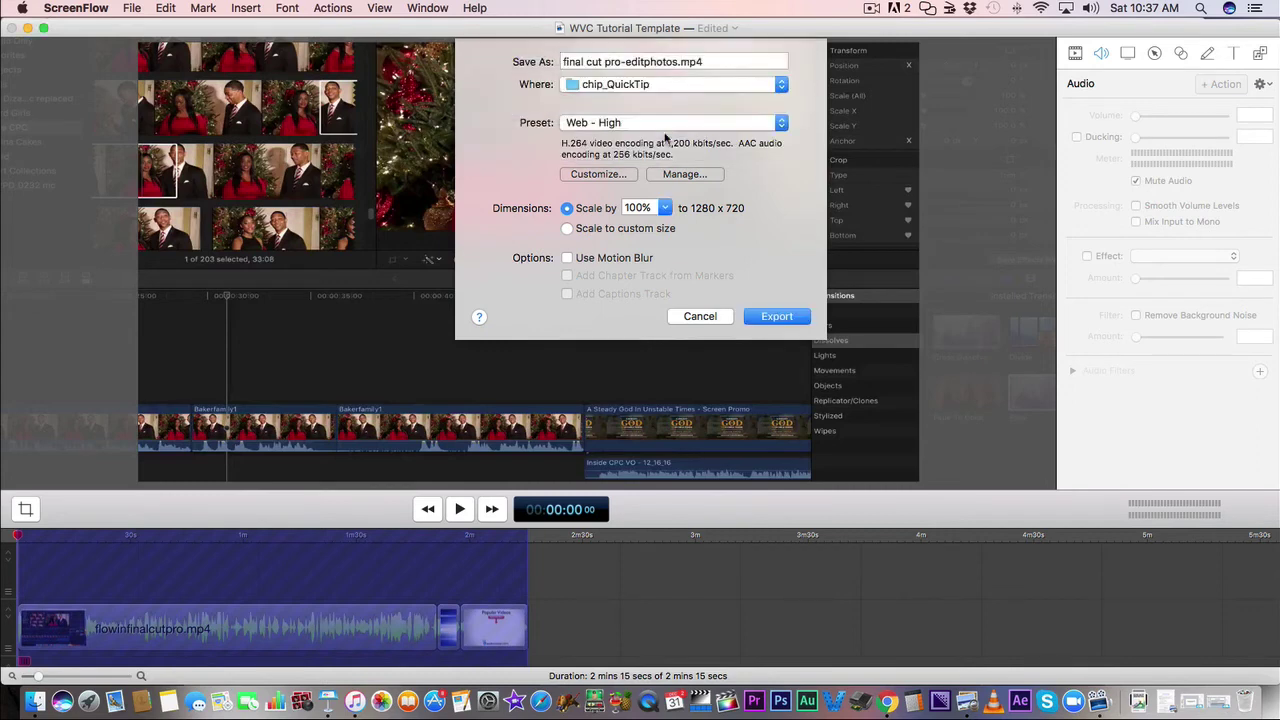
Rename the movie to final cut pro-editphotos_final.mp4 and export it to chip_QuickTip.
left_click(671, 61)
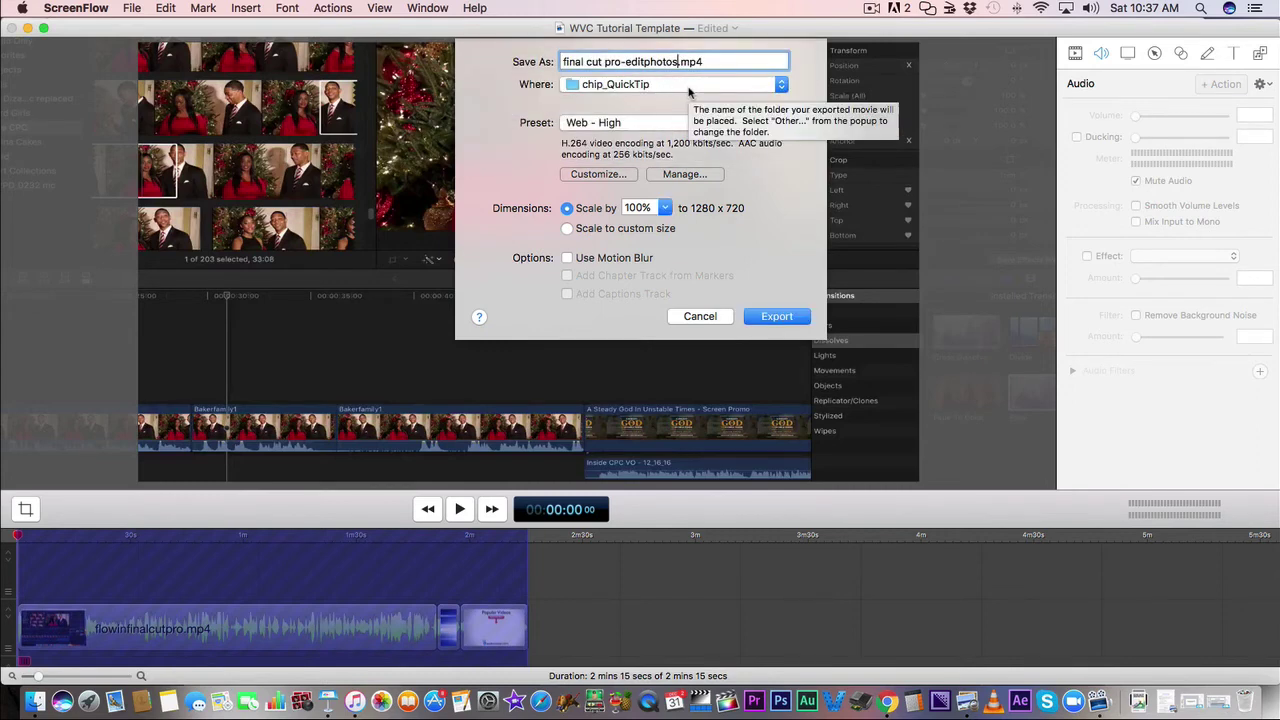
type("_1")
key("BackSpace")
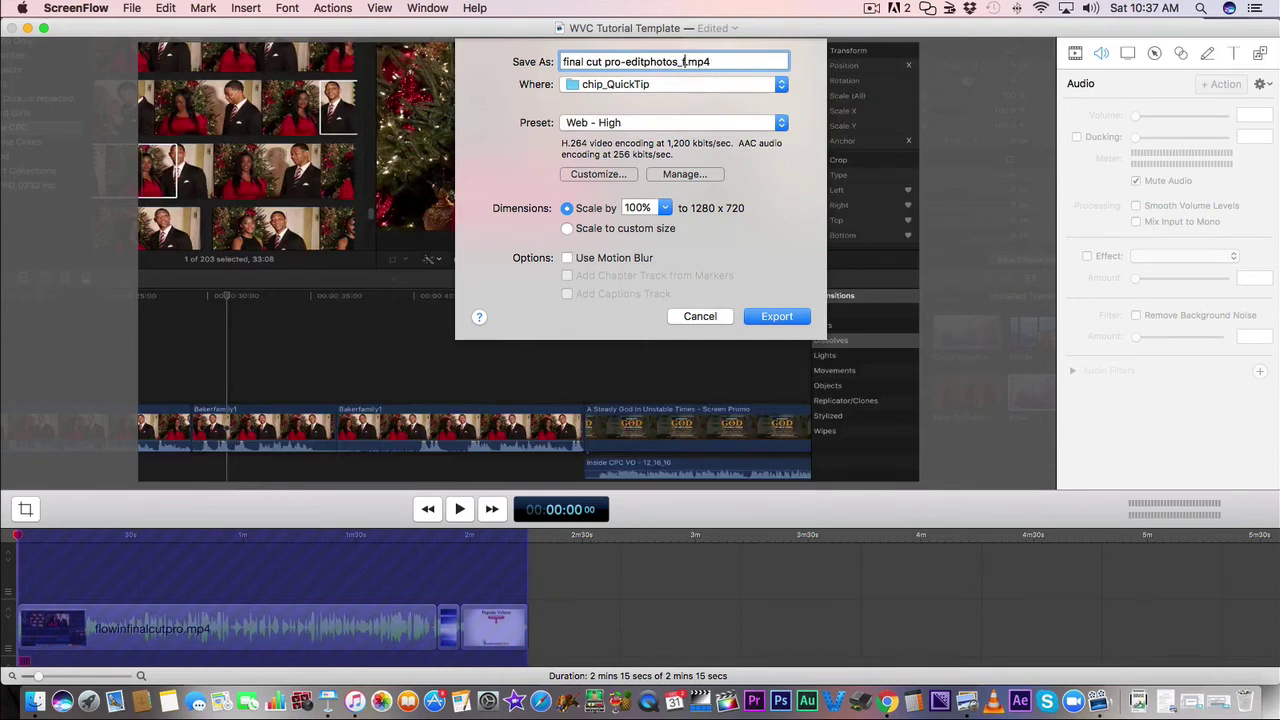
type("final")
left_click(762, 317)
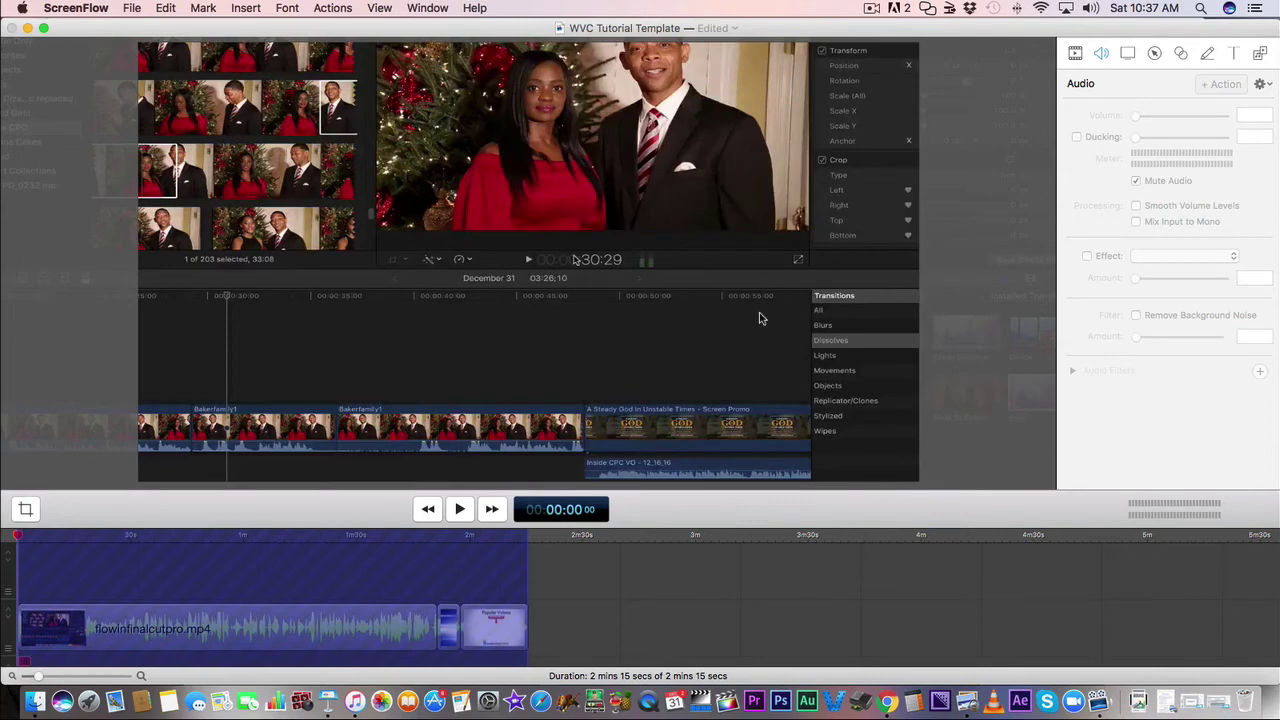